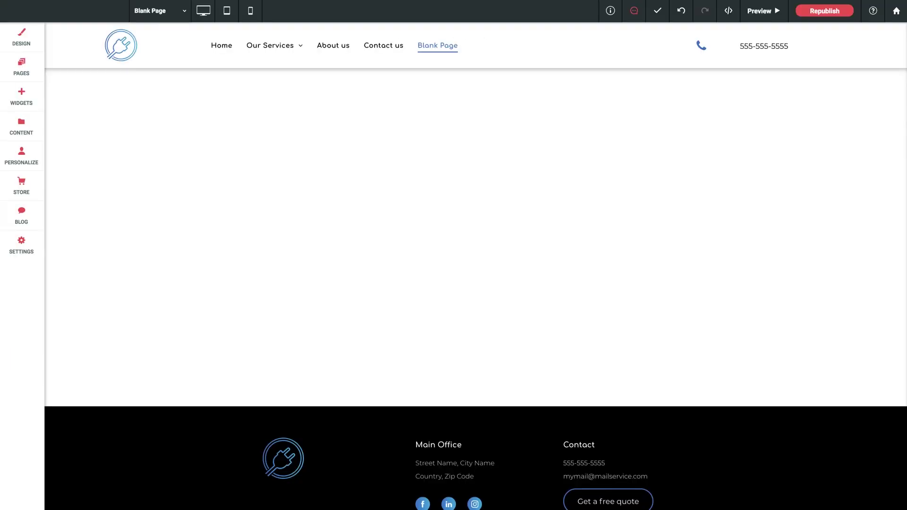
Step: Drag the Infiniscroll widget from the Media widgets onto the Blank Page as a new row
left_click(21, 97)
scroll(126, 211, "down", 3)
scroll(125, 211, "down", 20)
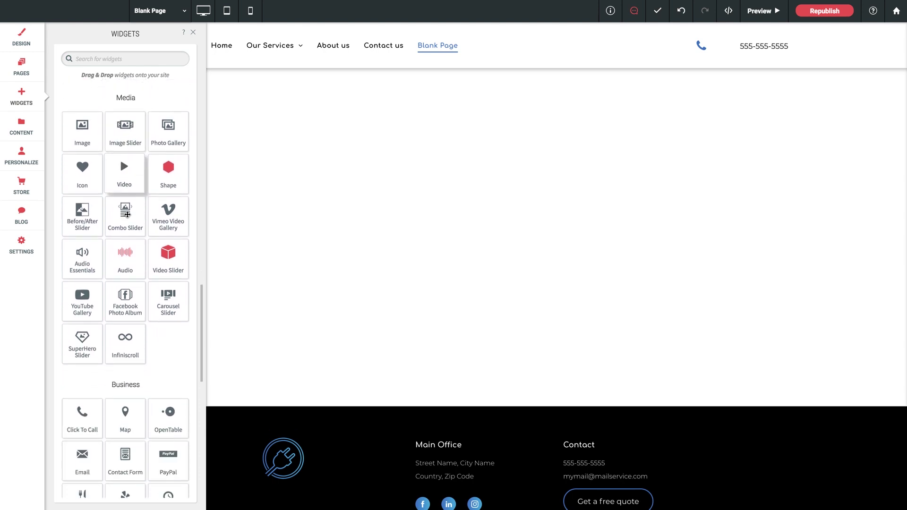
left_click_drag(117, 348, 283, 242)
left_click_drag(430, 203, 444, 218)
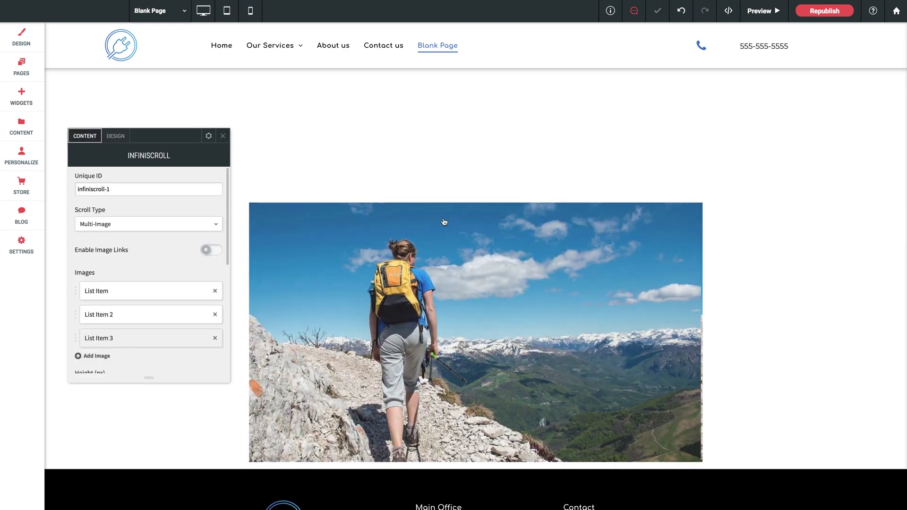
left_click(221, 134)
Step: Open the Infiniscroll content settings to look them over, then close them and deselect the widget
scroll(107, 216, "down", 2)
scroll(121, 242, "up", 1)
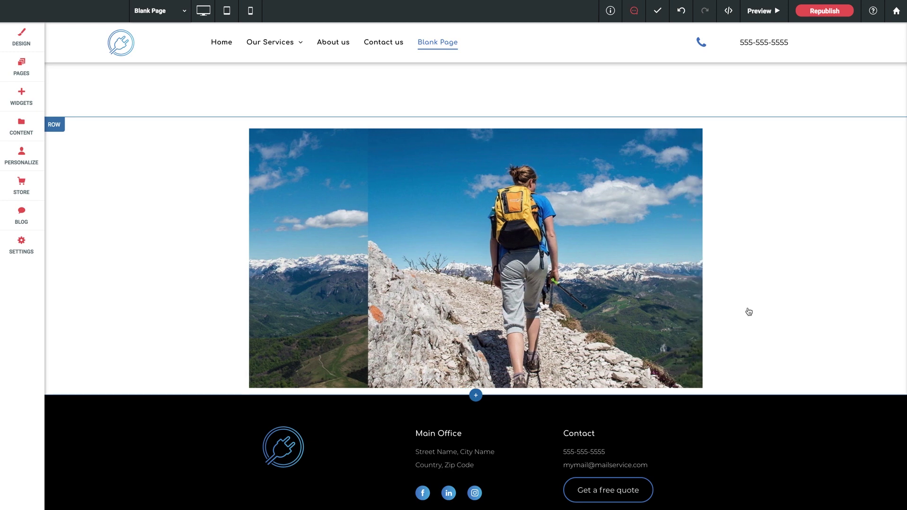
left_click(584, 286)
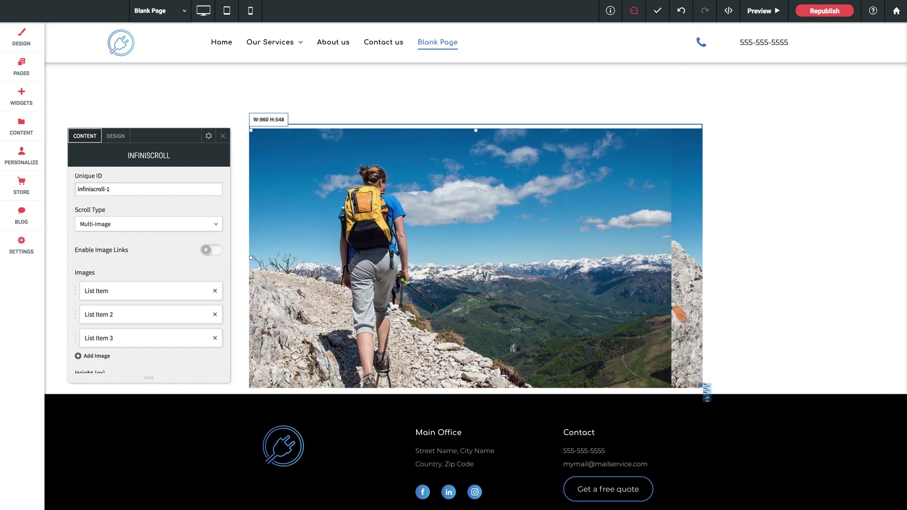
left_click(222, 137)
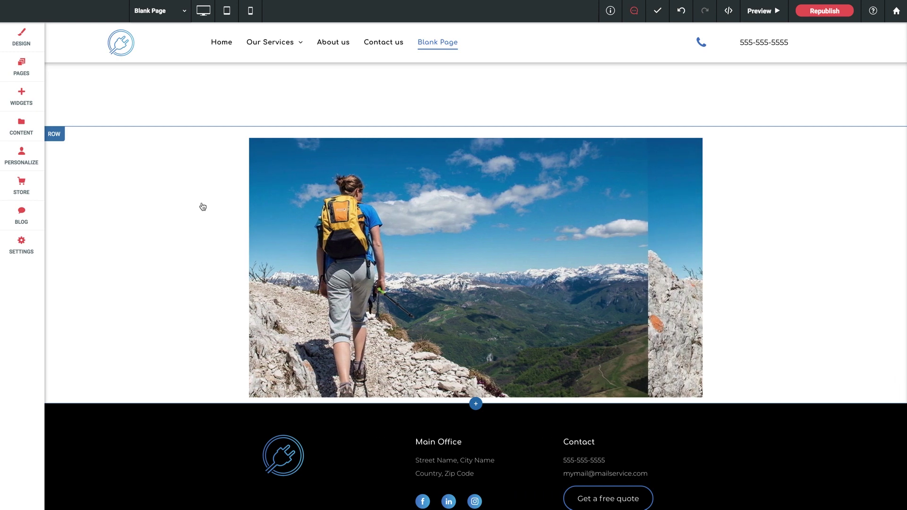
Step: Open the Infiniscroll settings and check the Scroll Type choices, keeping Multi-Image
left_click(296, 221)
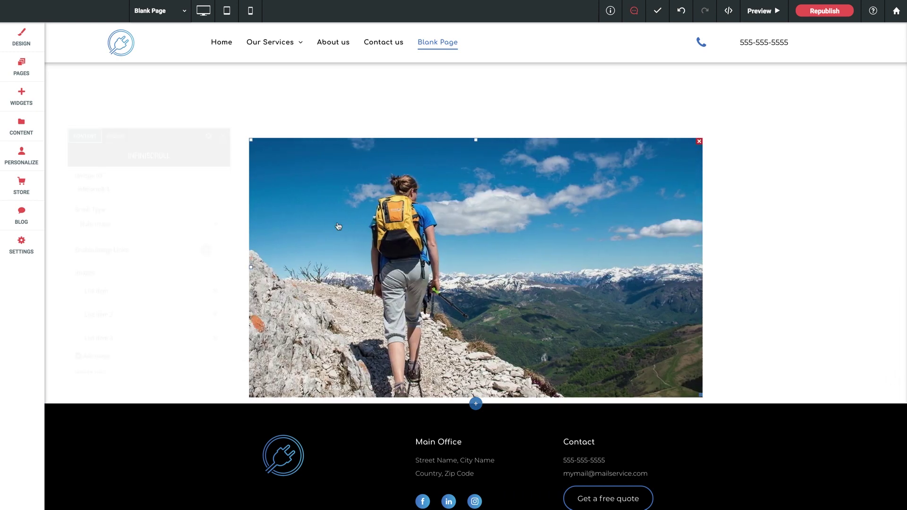
left_click_drag(173, 139, 188, 150)
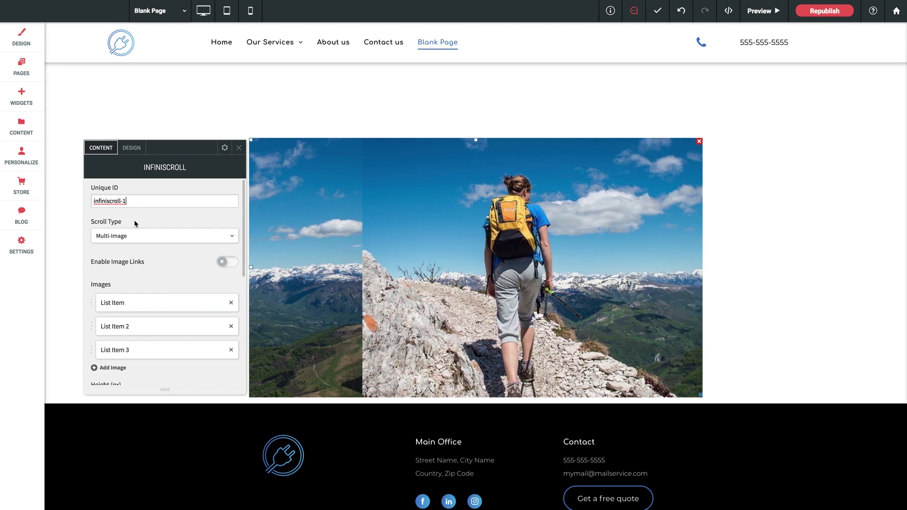
left_click(125, 239)
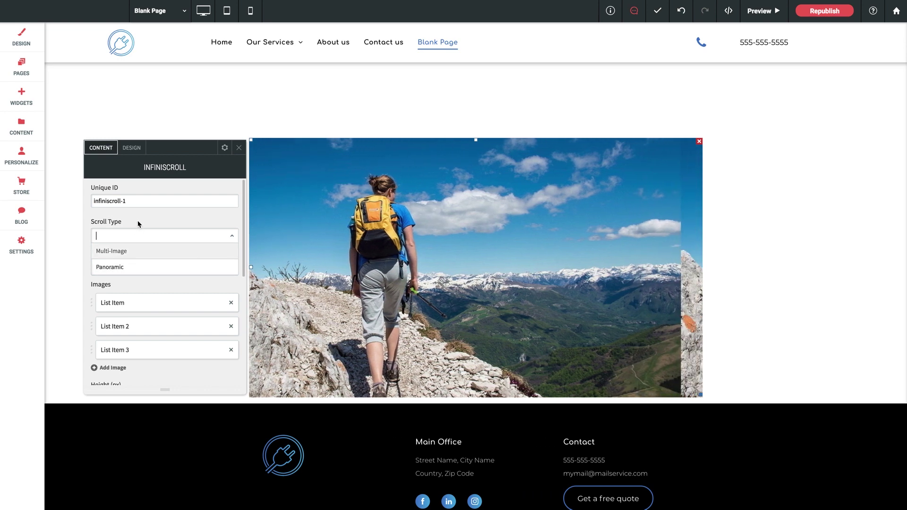
key("Return")
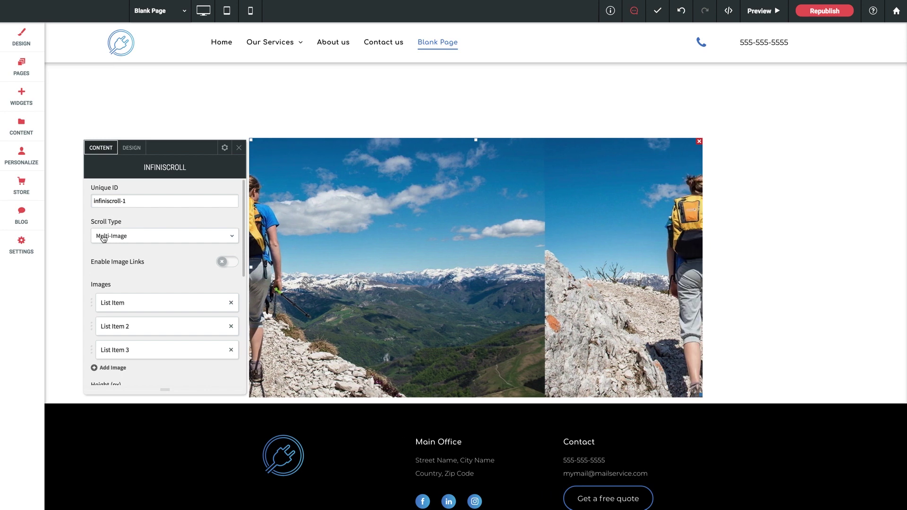
Step: Show the first image item's details: girl-hiking-trip-mountains.jpg at 1397x932
scroll(161, 263, "down", 1)
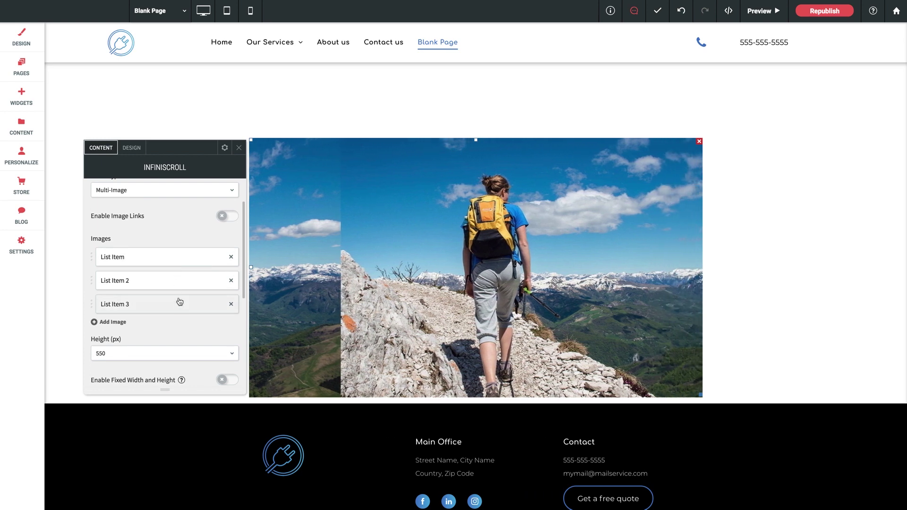
scroll(177, 259, "up", 2)
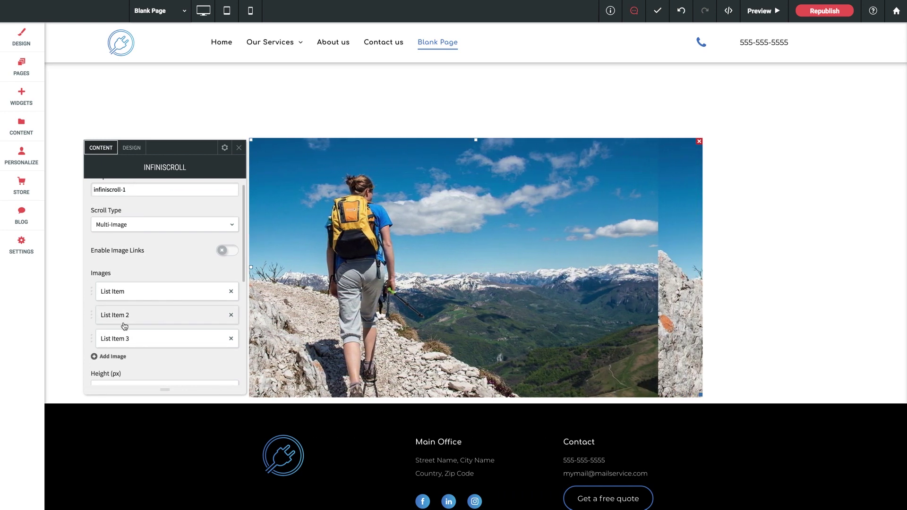
left_click(126, 293)
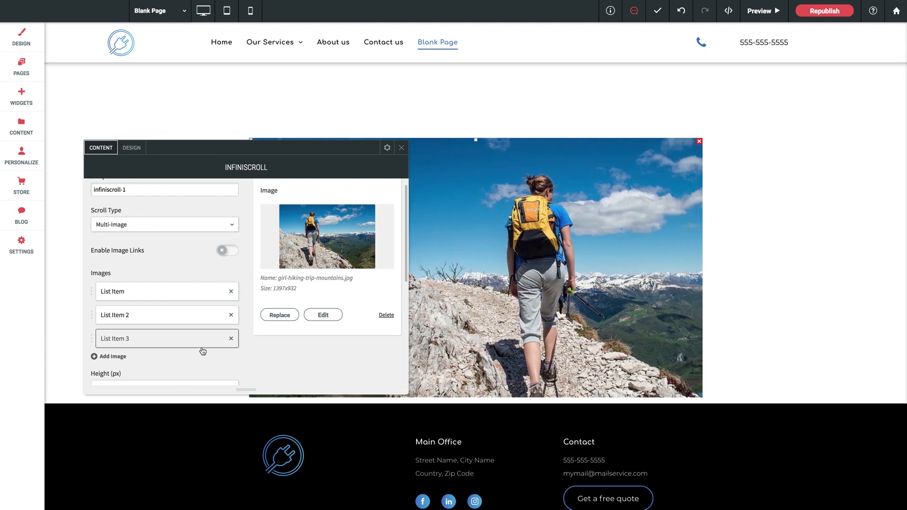
Step: Switch Scroll Type to Panoramic, showing the 360-panorama1.jpg (10800x2332) ocean panorama
left_click(95, 224)
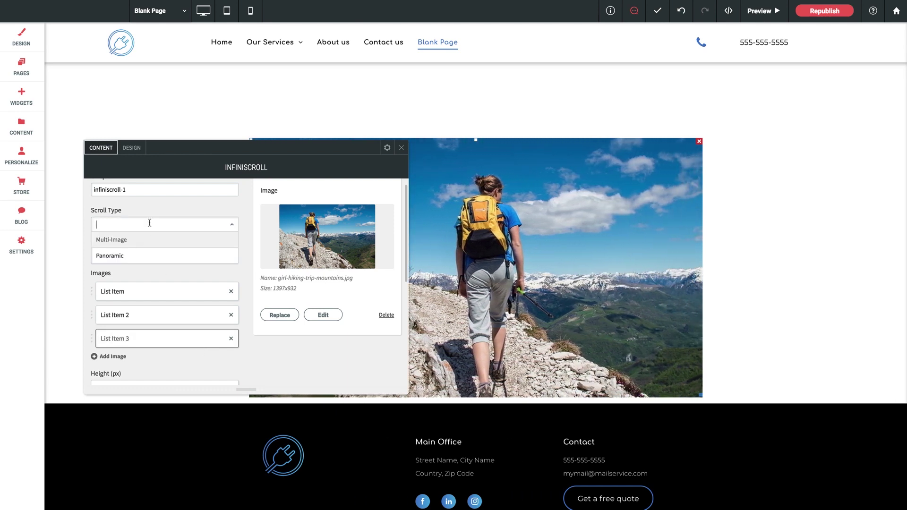
left_click(124, 255)
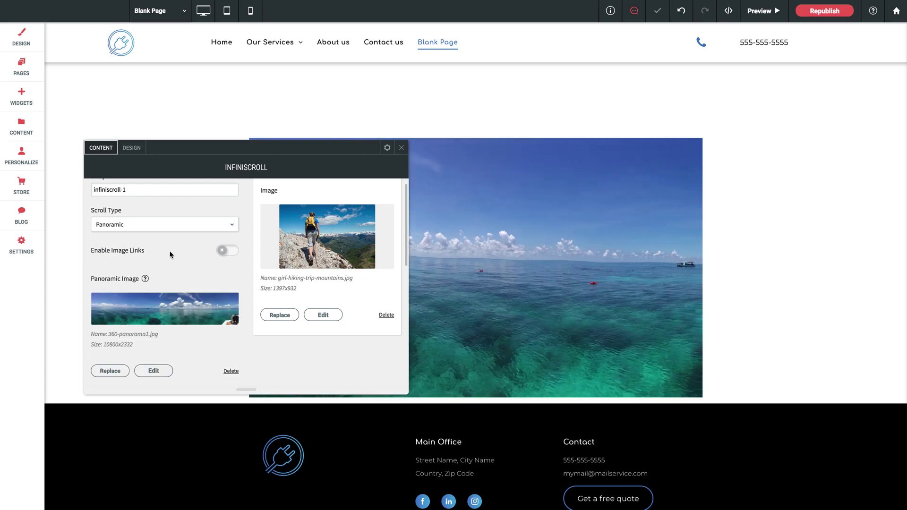
scroll(195, 248, "down", 1)
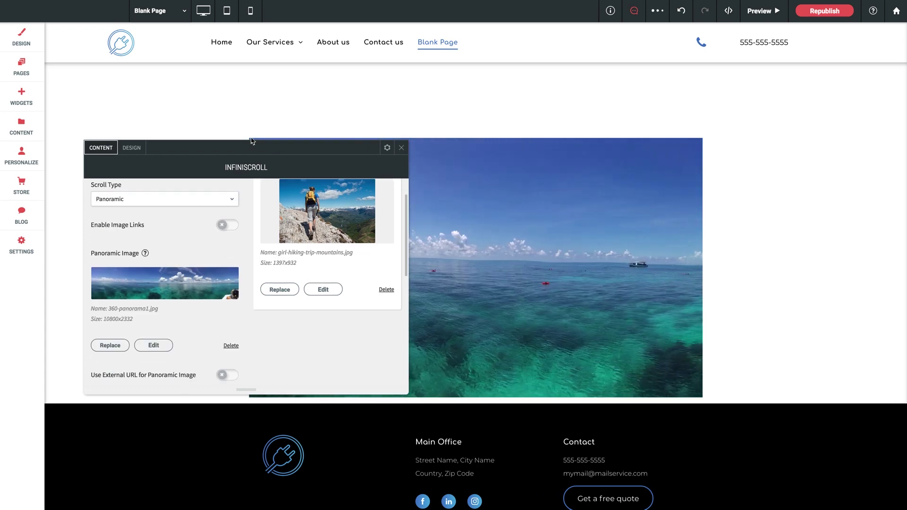
left_click_drag(250, 142, 213, 140)
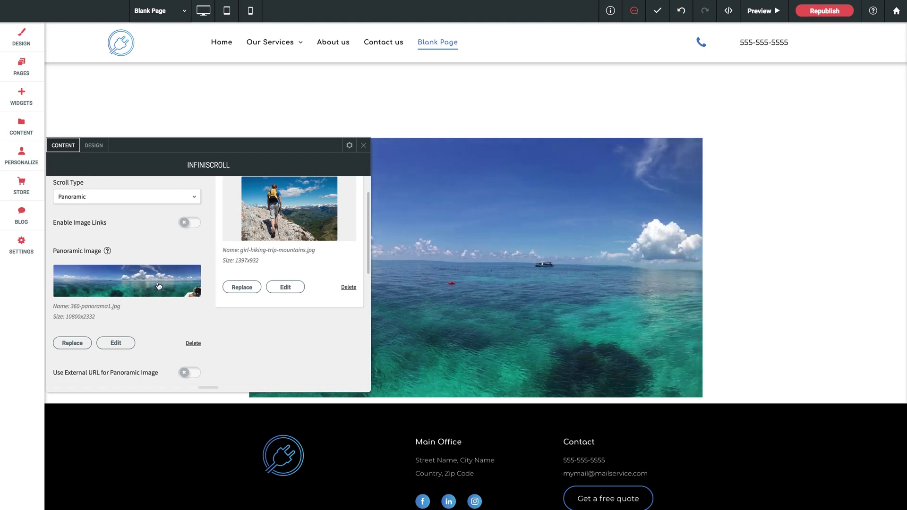
scroll(161, 284, "up", 2)
scroll(156, 283, "down", 2)
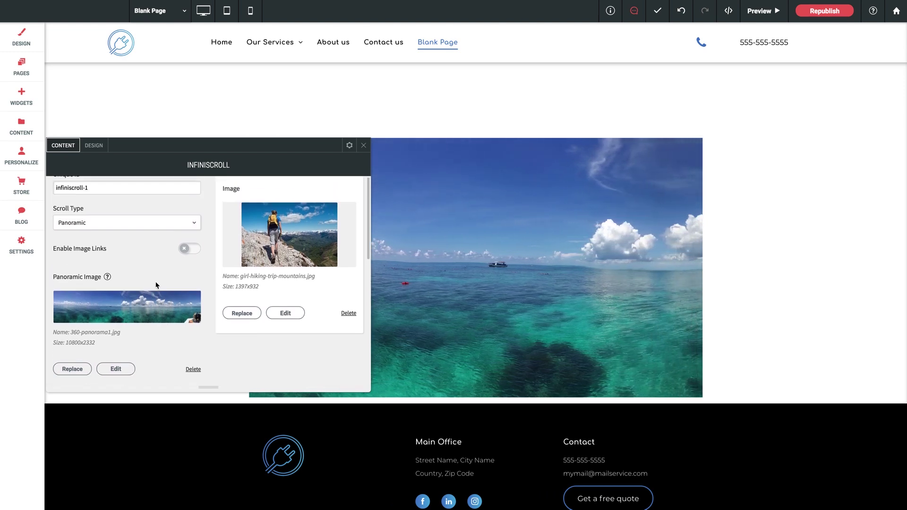
scroll(156, 284, "up", 1)
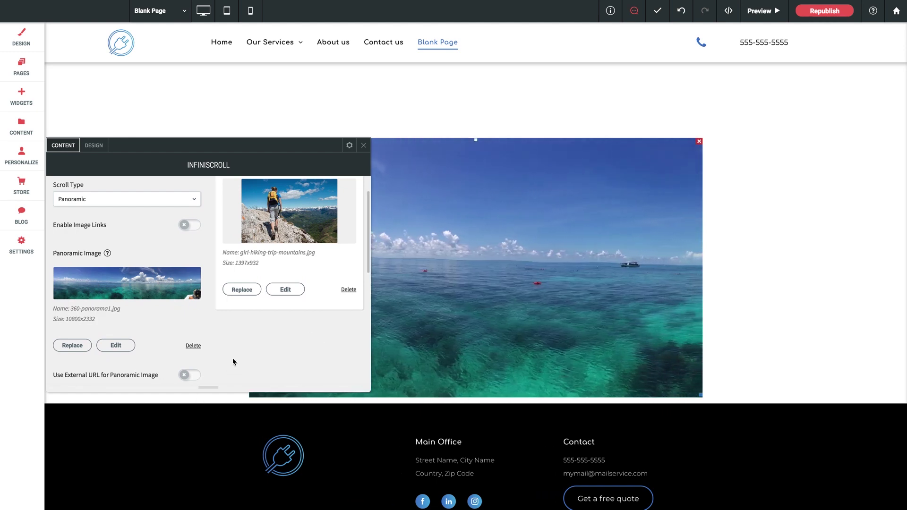
left_click_drag(172, 150, 232, 146)
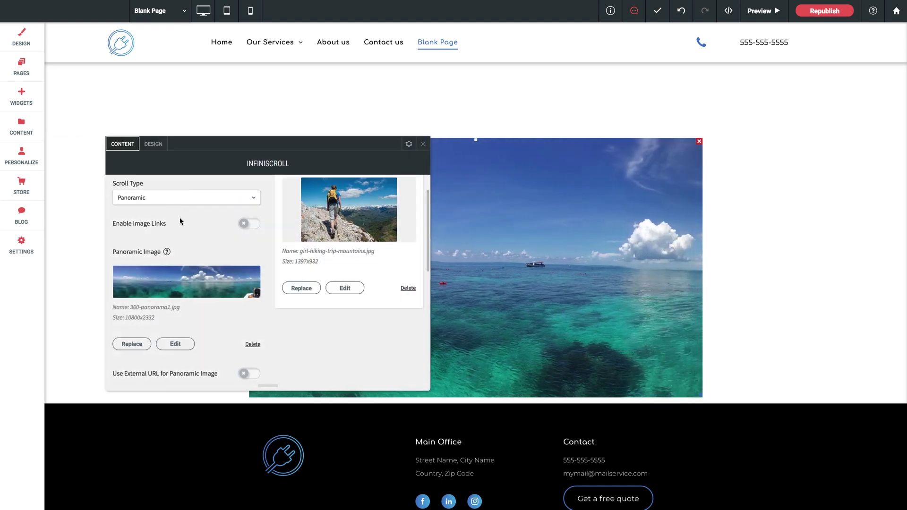
scroll(194, 223, "up", 1)
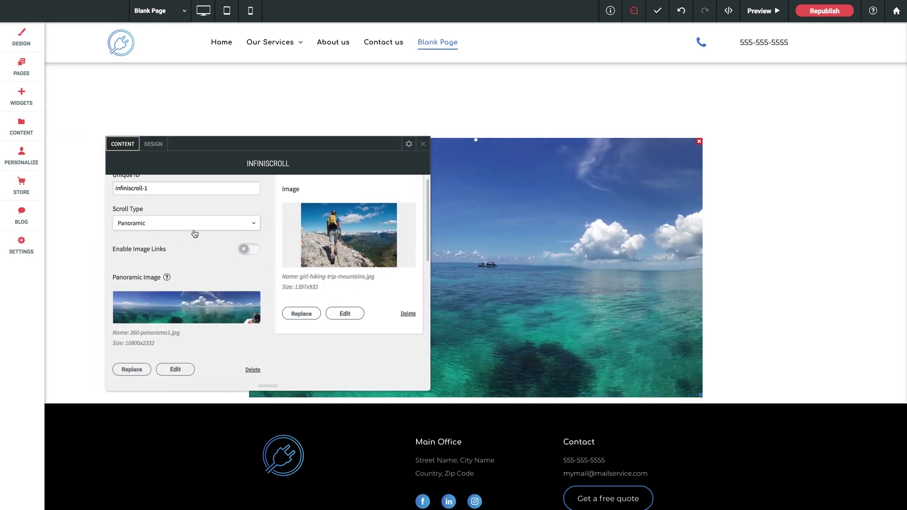
Step: Switch Scroll Type back to Multi-Image and turn on links for the images
left_click(156, 224)
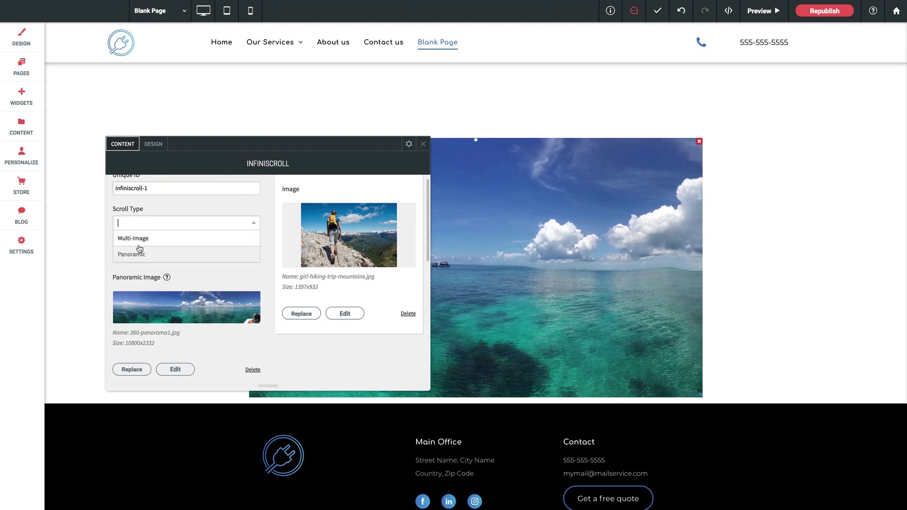
left_click(142, 237)
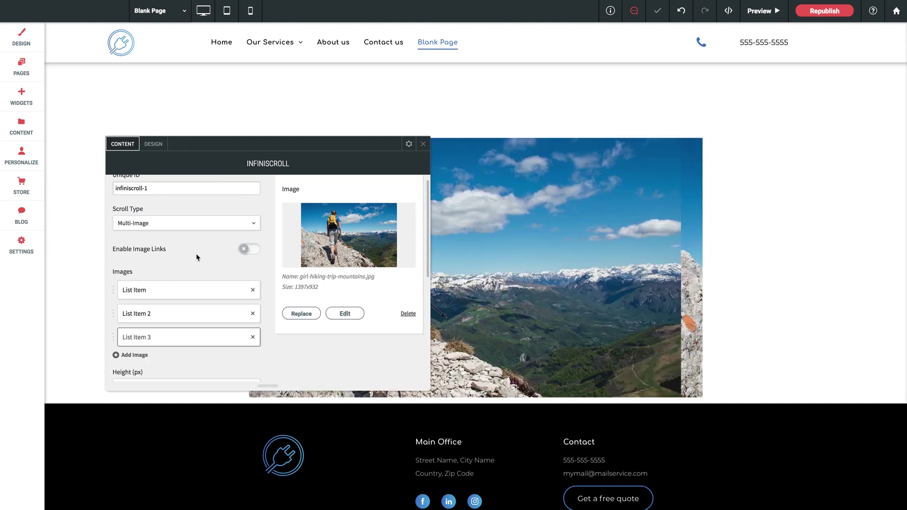
scroll(197, 256, "down", 2)
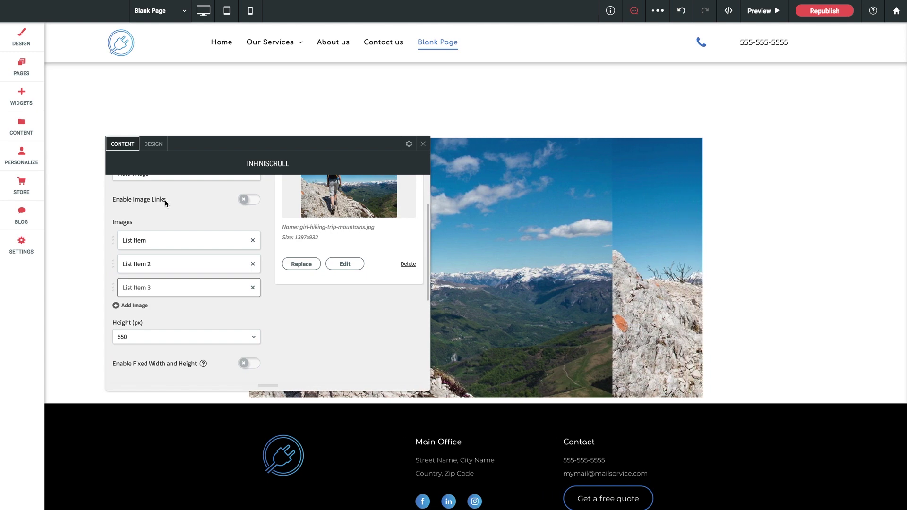
left_click(244, 200)
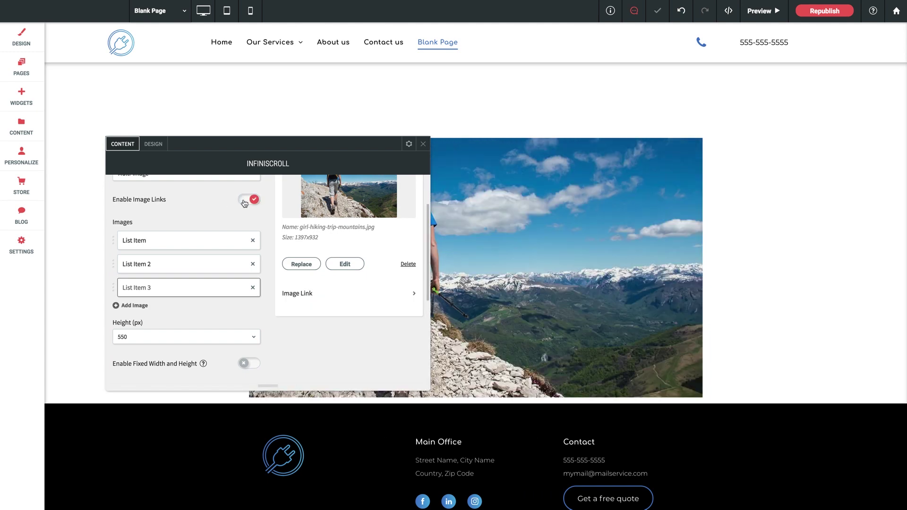
left_click(306, 294)
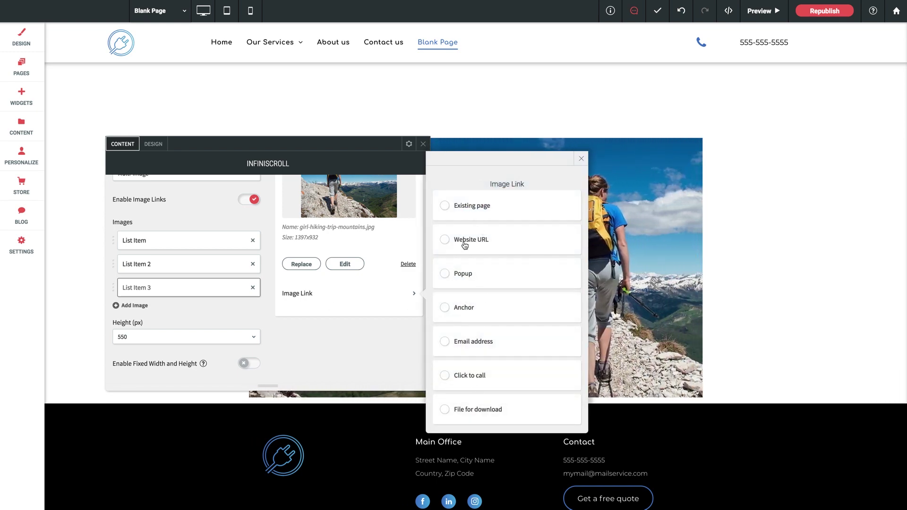
left_click(582, 160)
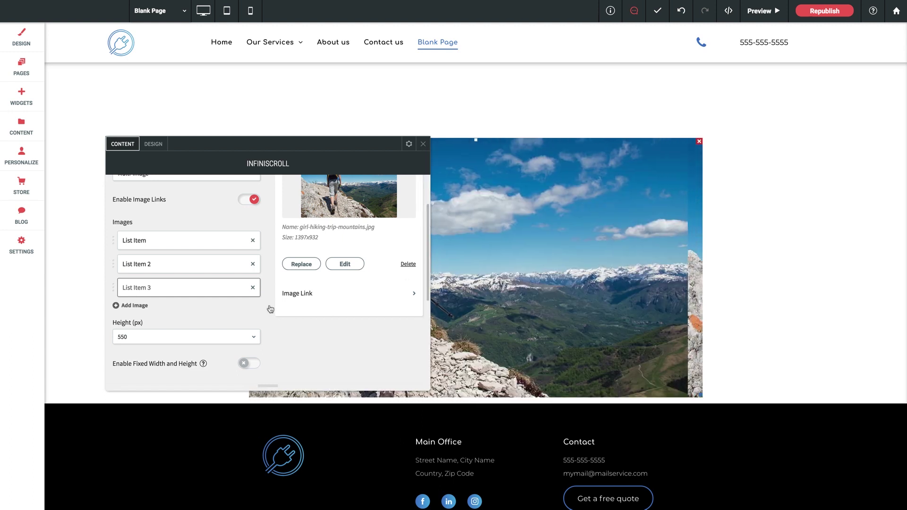
Step: Set the Infiniscroll height to 550 px
scroll(258, 308, "down", 2)
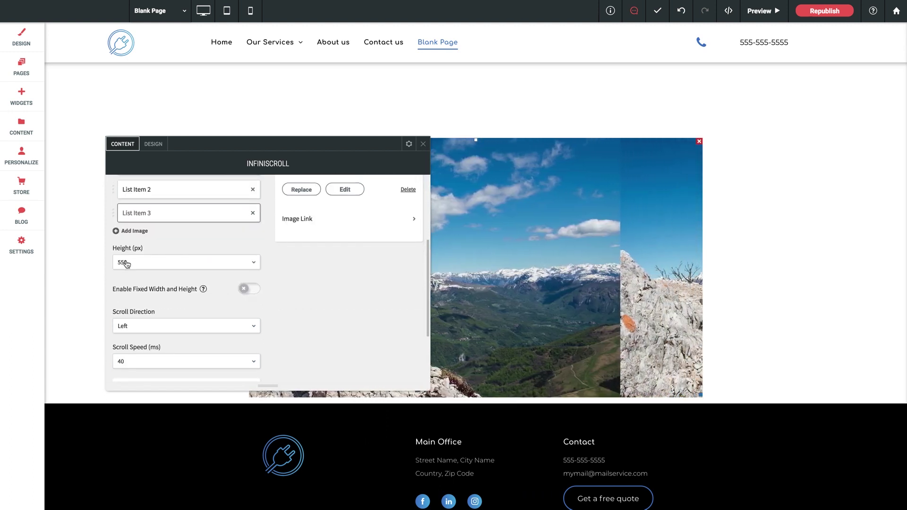
left_click(127, 264)
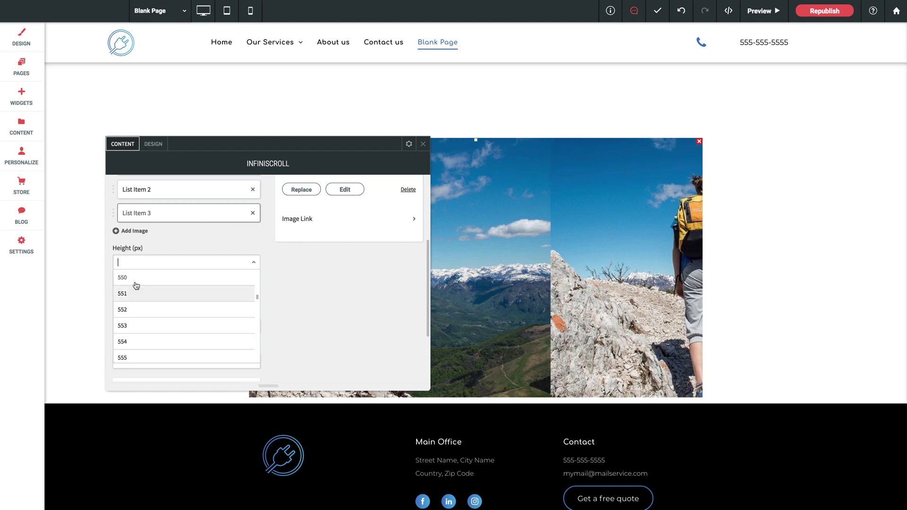
left_click(168, 246)
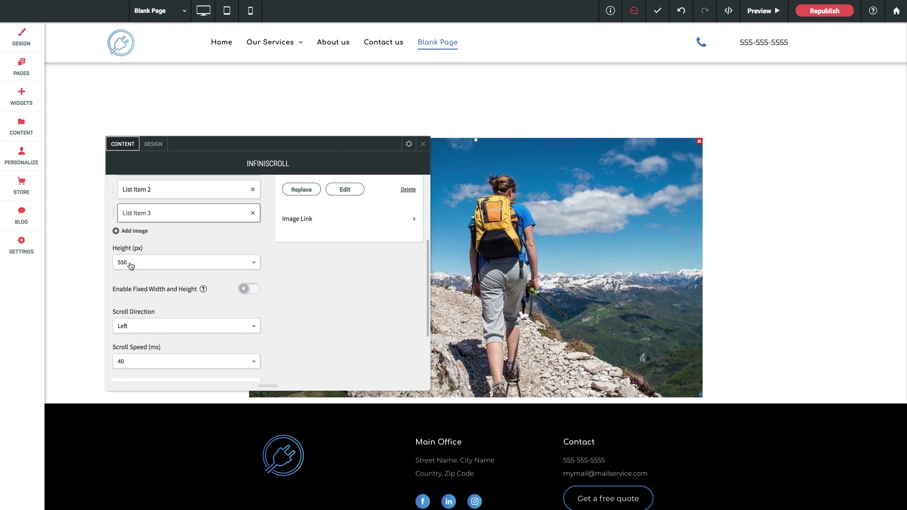
scroll(172, 297, "down", 1)
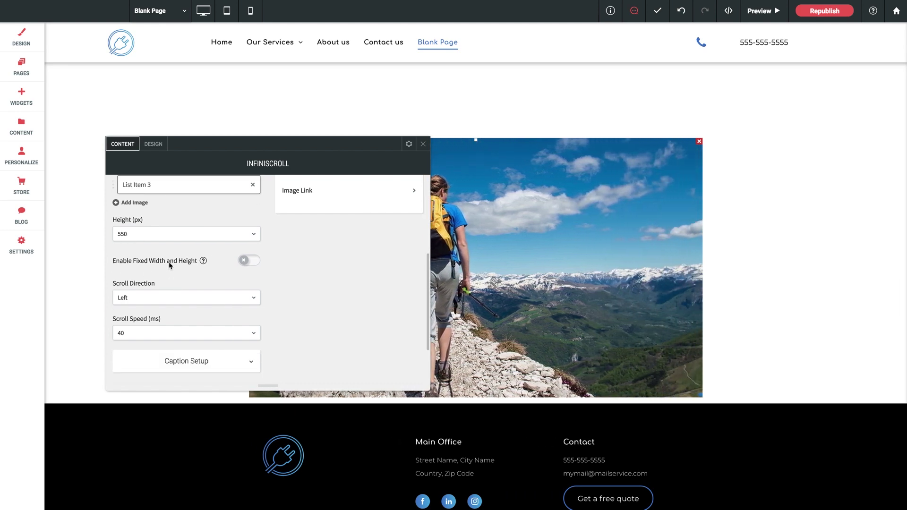
left_click(249, 260)
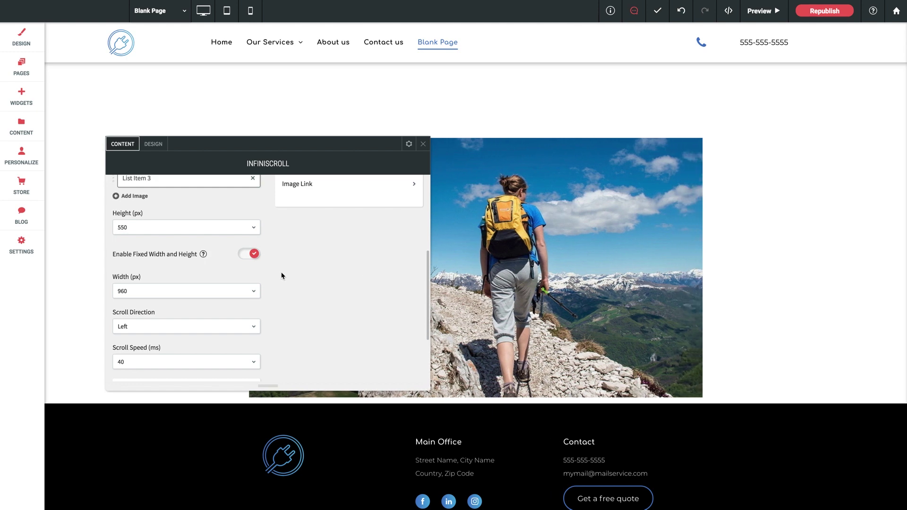
left_click(253, 259)
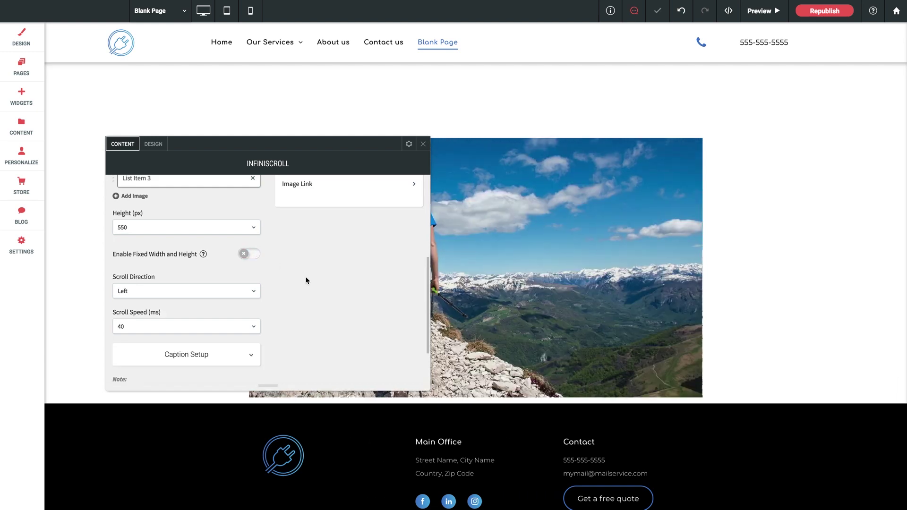
scroll(306, 280, "down", 2)
left_click(132, 246)
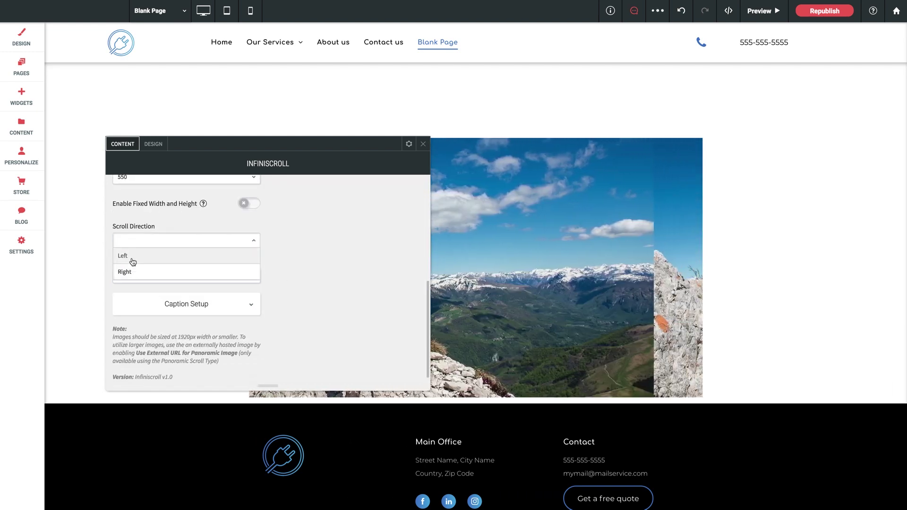
left_click(288, 254)
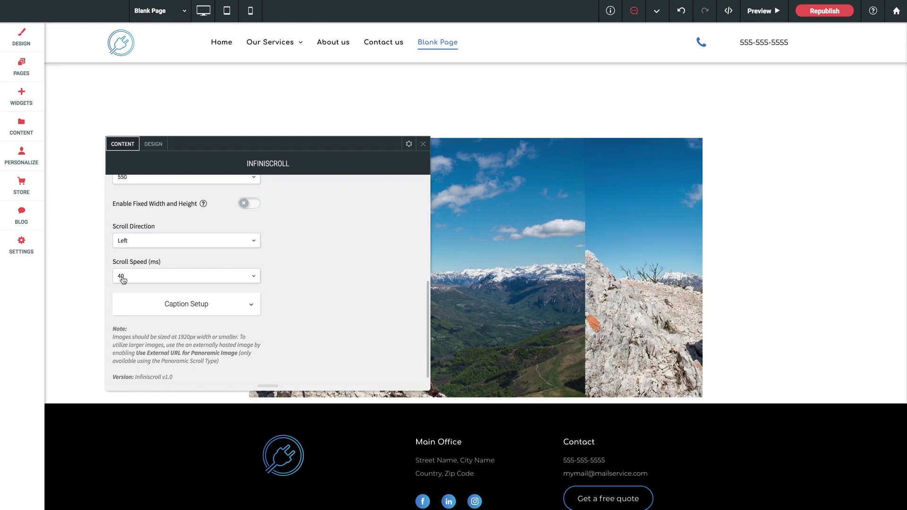
Step: Expand Caption Setup, preview the Caption Title overlay, then switch the caption title off again
scroll(316, 308, "down", 1)
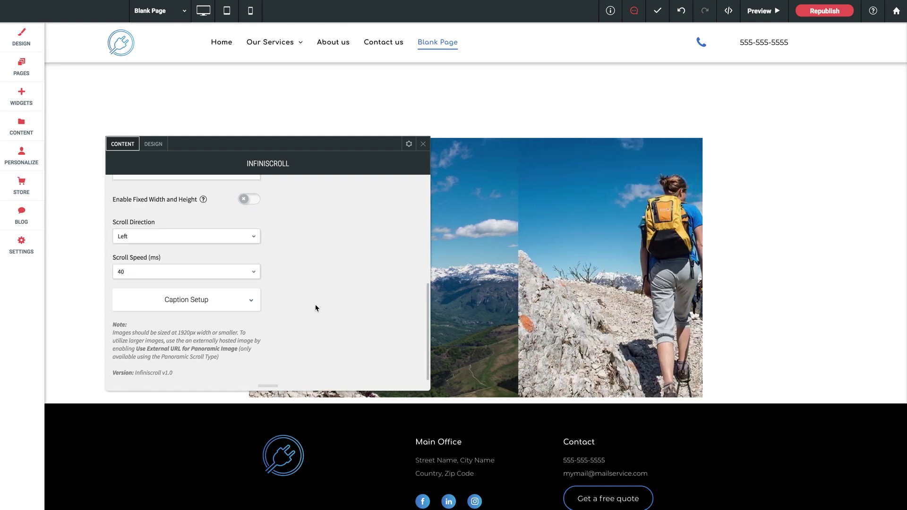
left_click(188, 302)
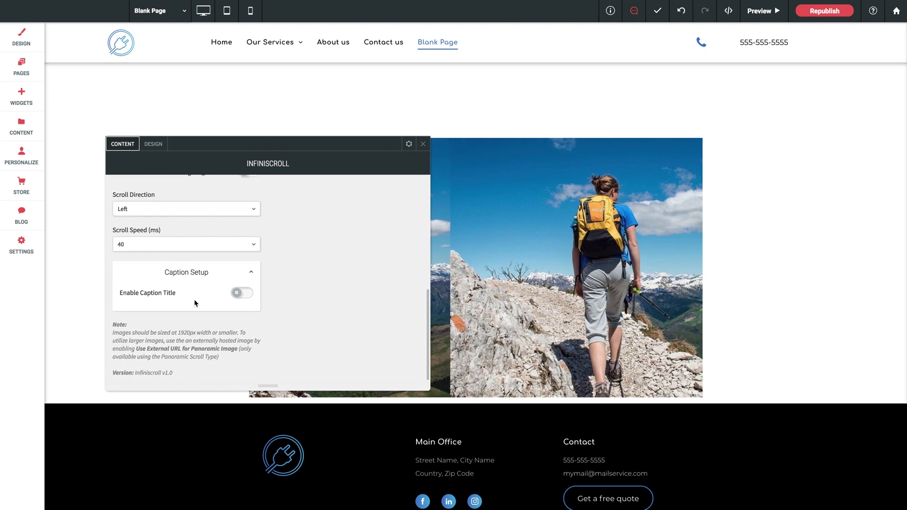
left_click(238, 293)
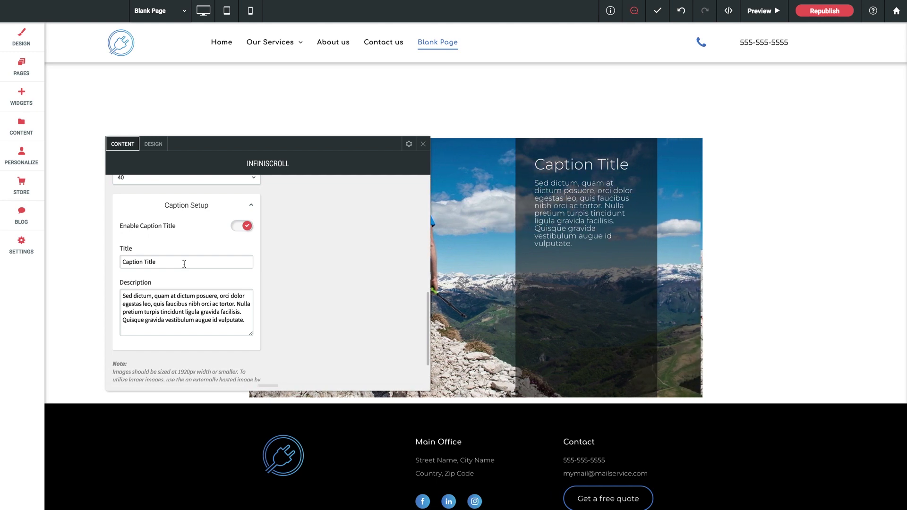
left_click(245, 228)
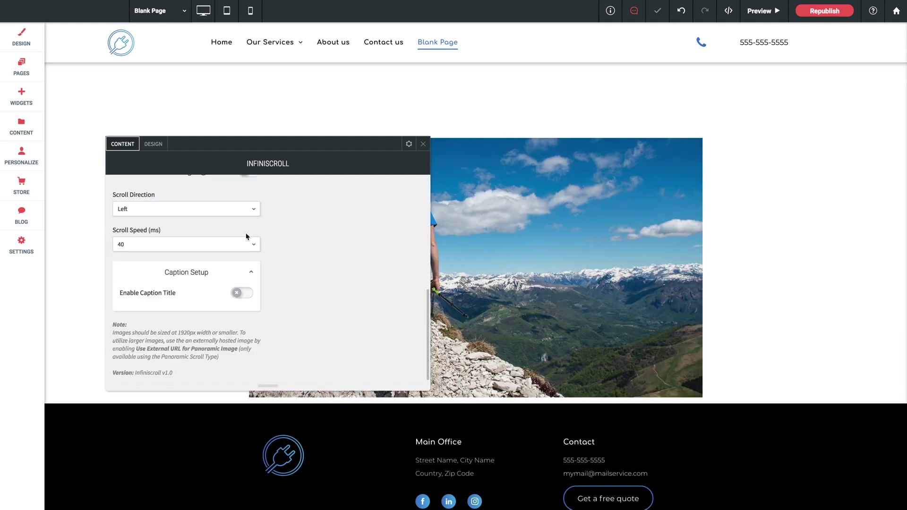
scroll(286, 279, "up", 5)
scroll(277, 281, "up", 2)
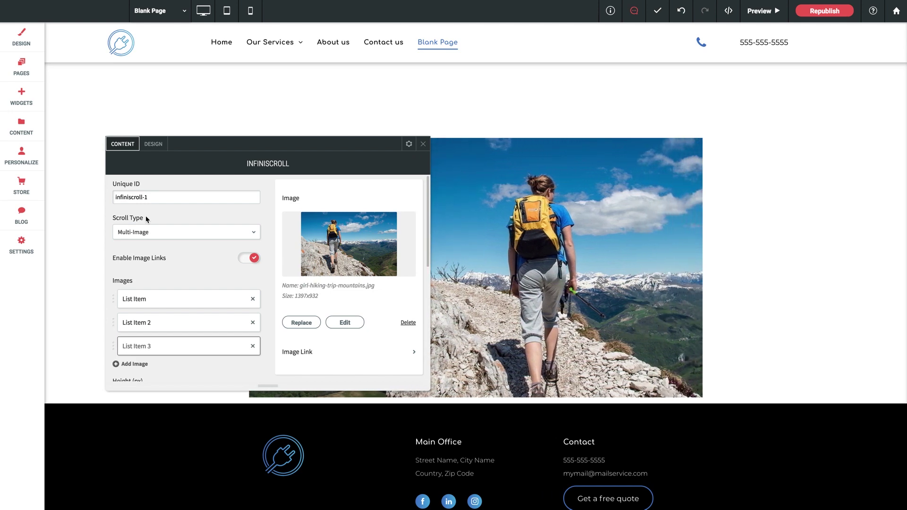
Step: Switch Scroll Type to Panoramic and review the 360-panorama1.jpg panorama settings at 550 px height
left_click(146, 238)
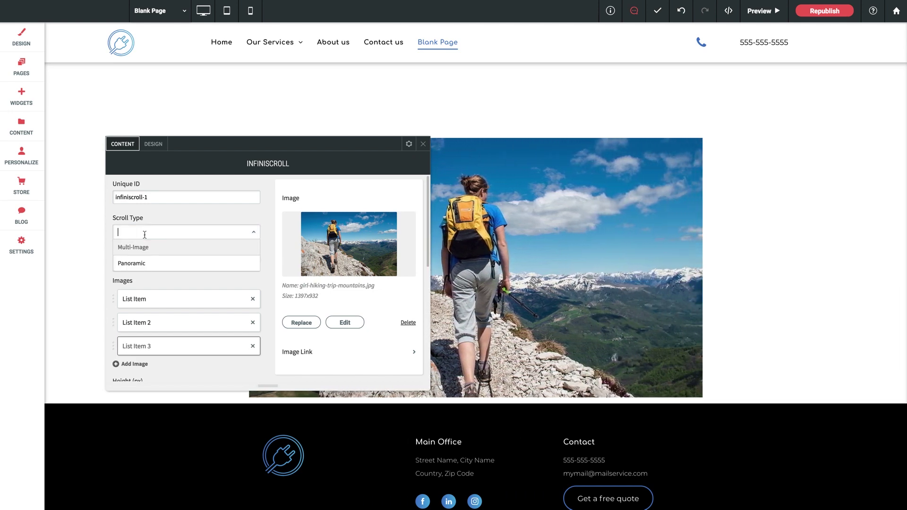
left_click(137, 262)
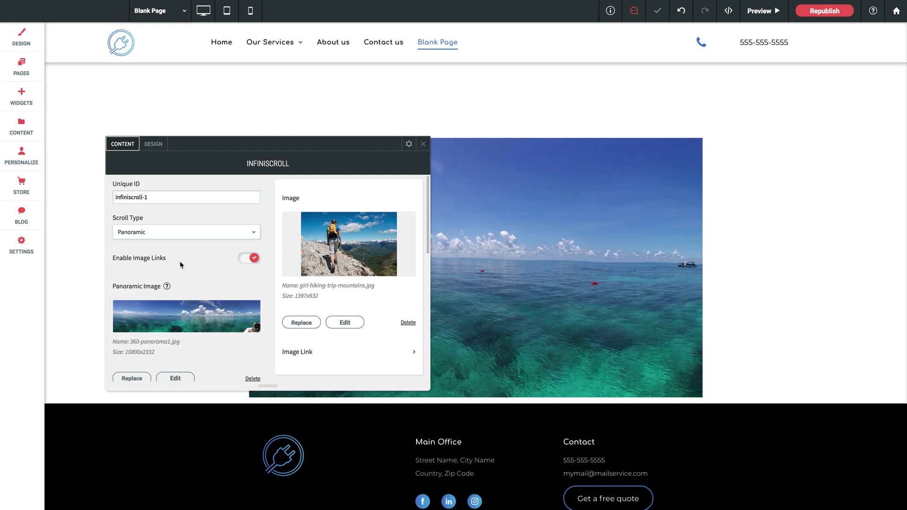
scroll(183, 261, "down", 2)
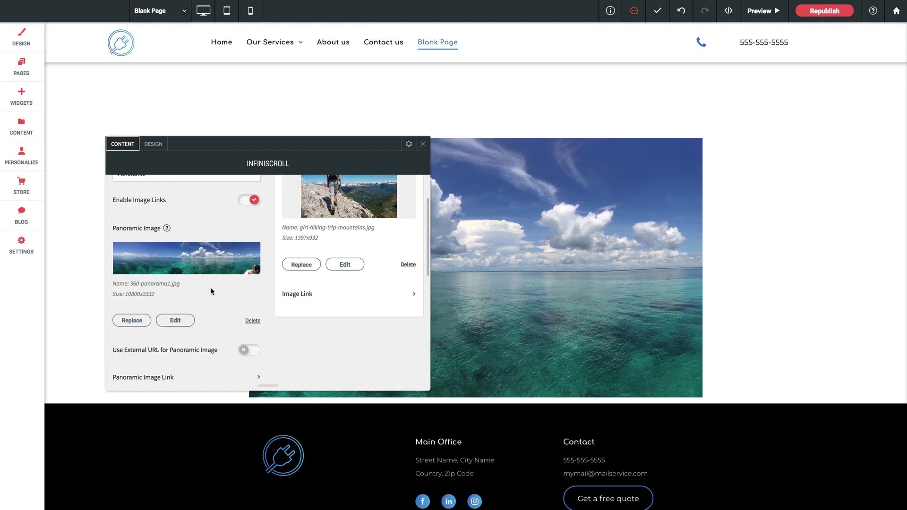
scroll(212, 293, "down", 4)
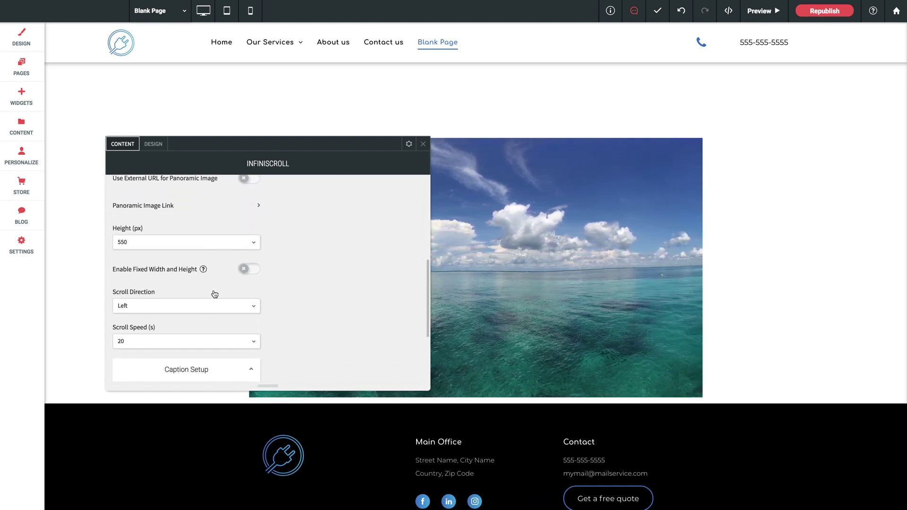
scroll(215, 294, "down", 2)
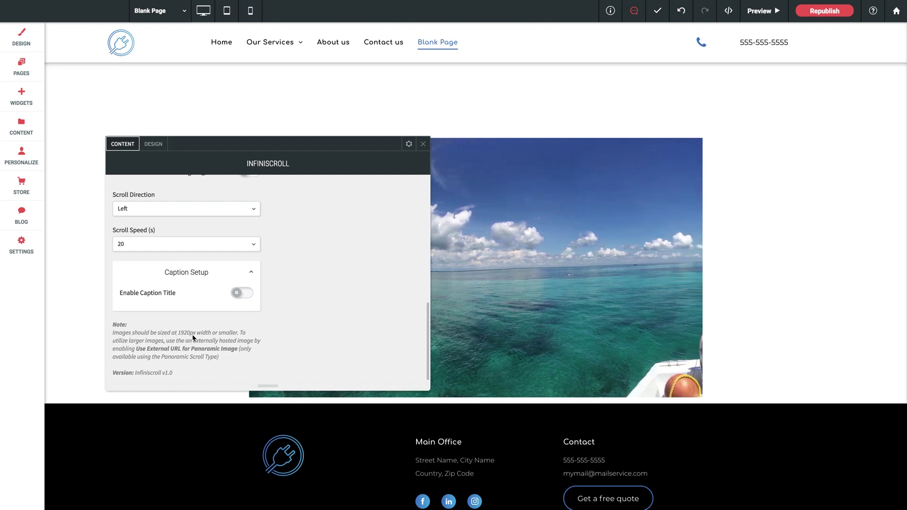
scroll(291, 330, "up", 5)
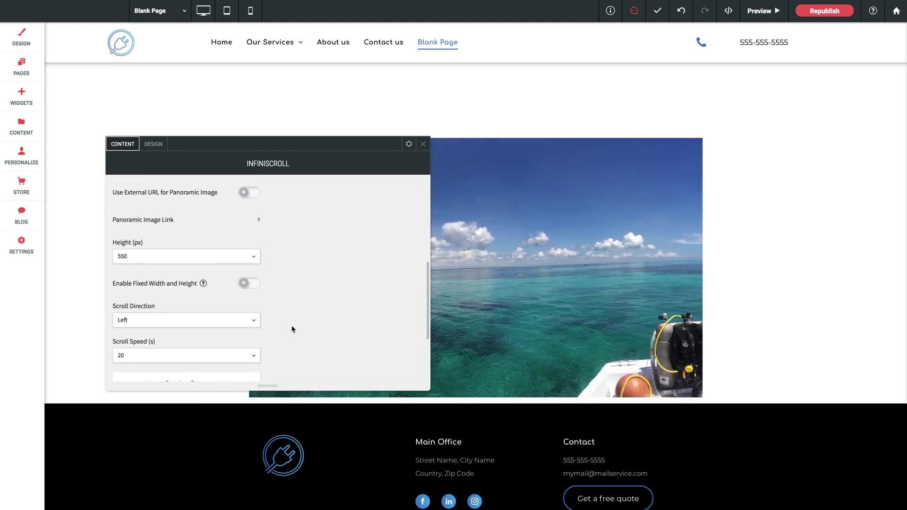
scroll(291, 329, "up", 2)
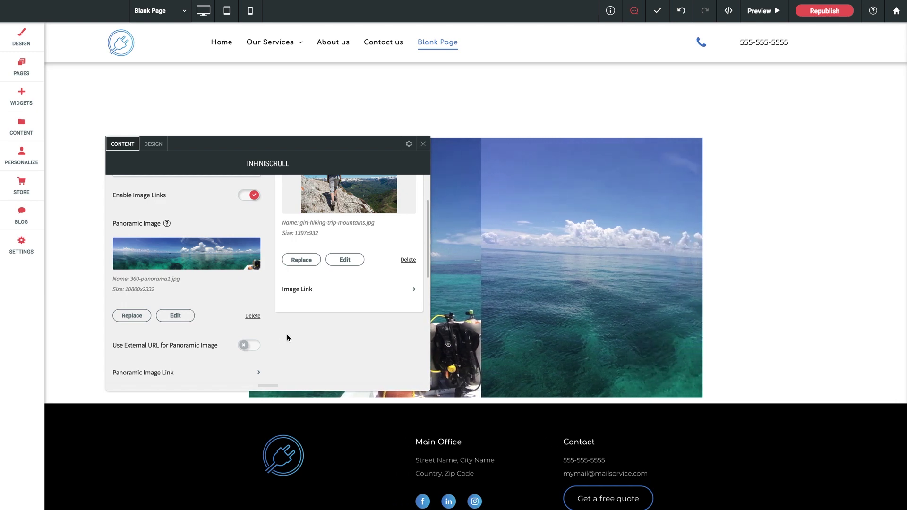
scroll(286, 336, "down", 2)
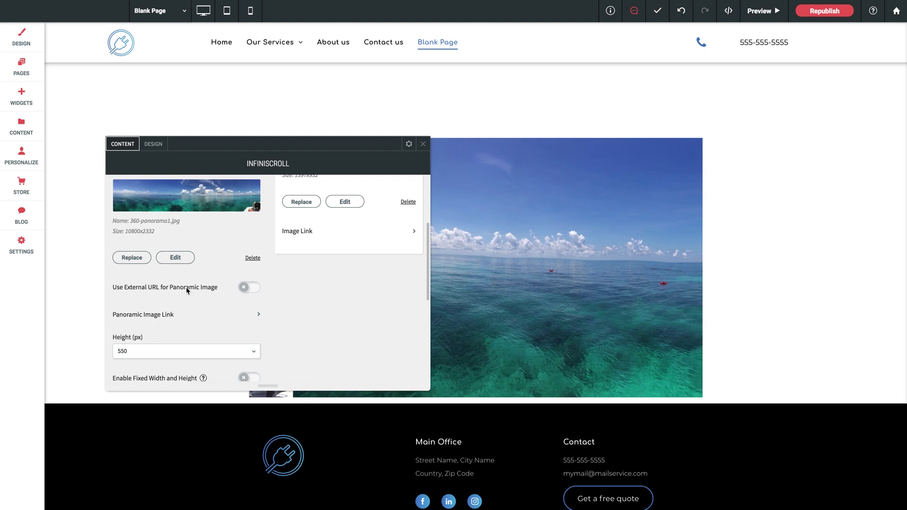
Step: Load the panorama from an external image URL, showing a desk scene with glasses and mockups
left_click(246, 288)
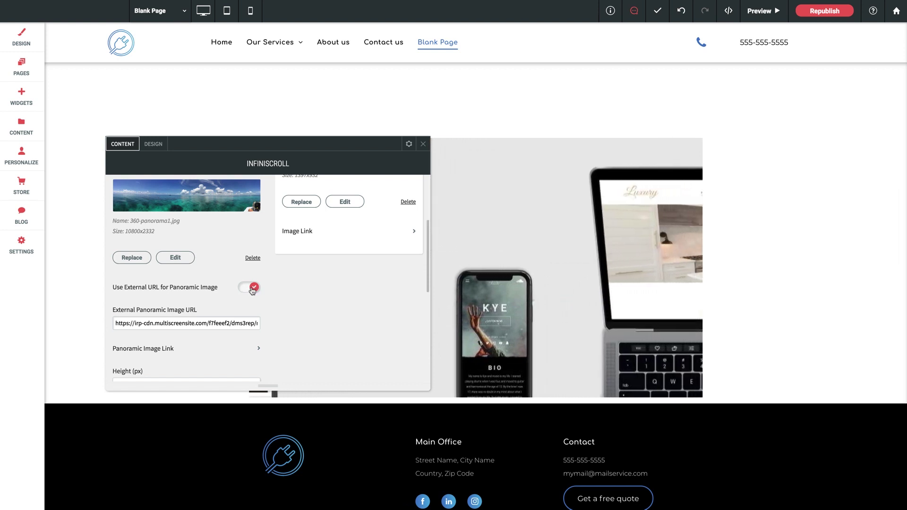
scroll(293, 299, "down", 1)
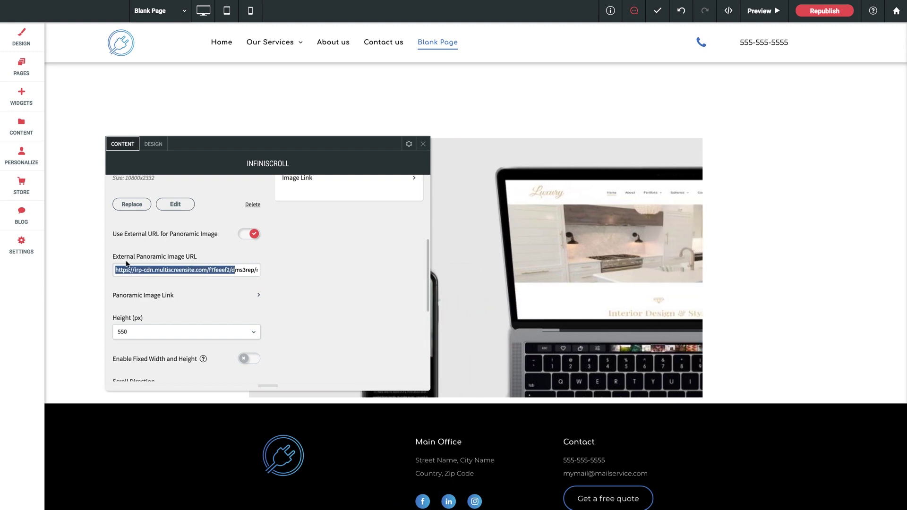
left_click(222, 270)
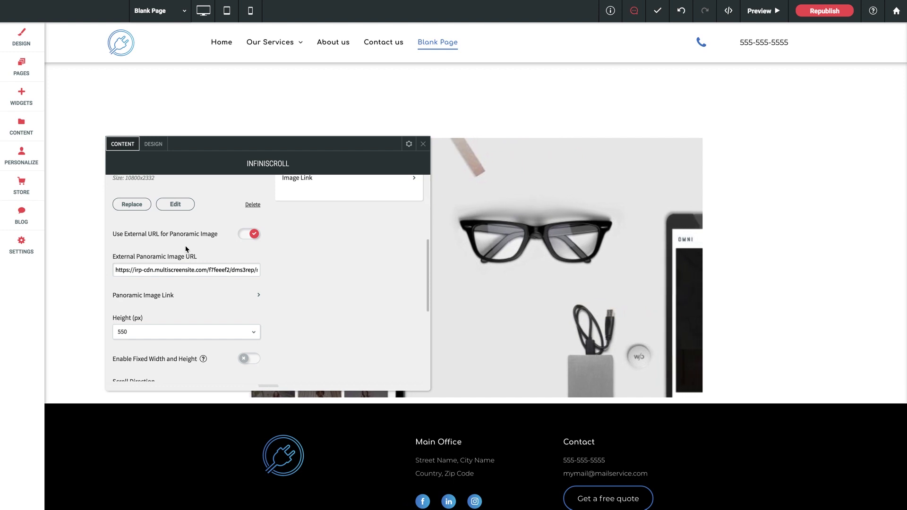
scroll(187, 247, "up", 5)
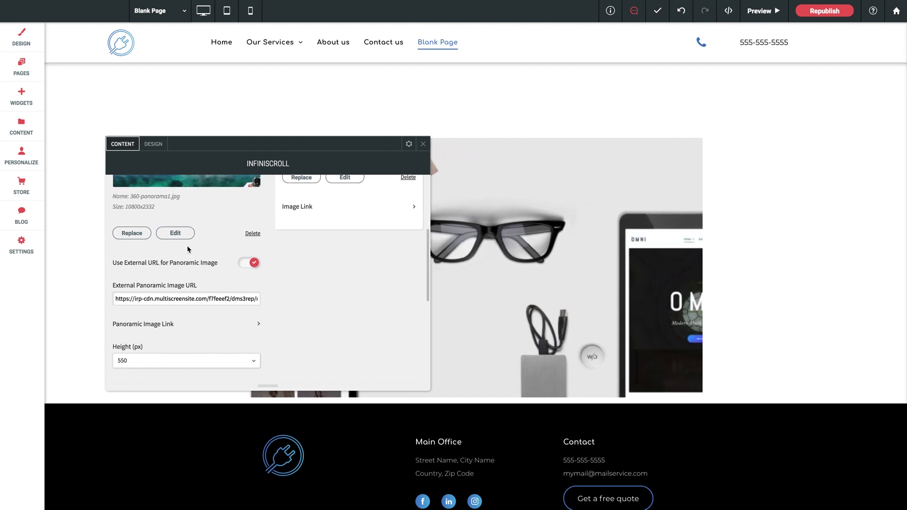
Step: Switch Scroll Type back to Multi-Image
left_click(183, 231)
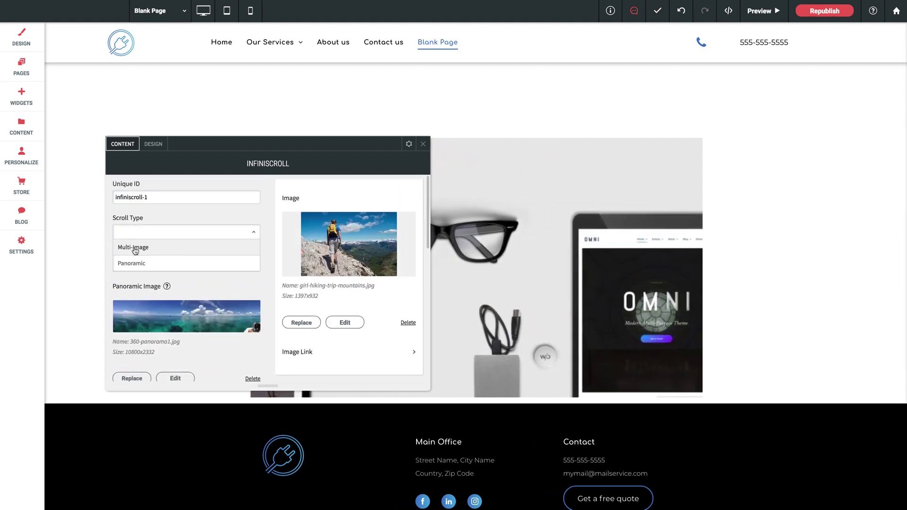
left_click(135, 246)
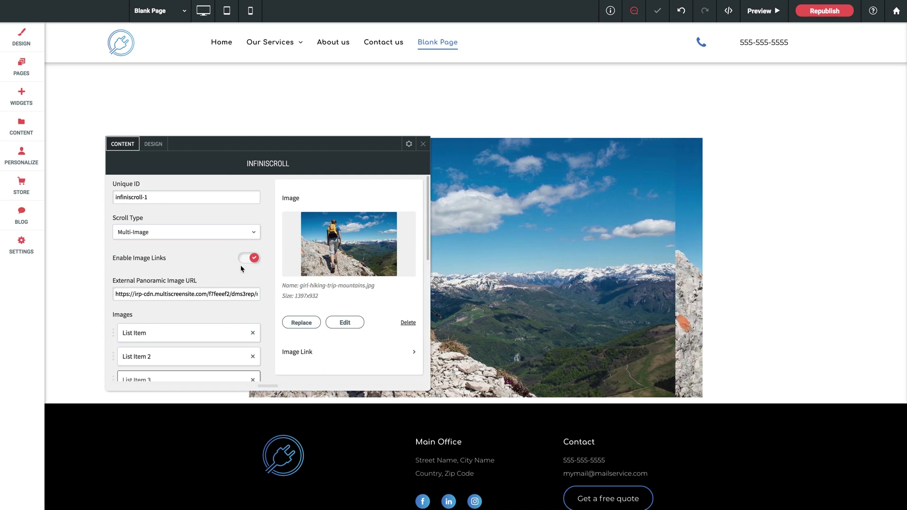
scroll(237, 268, "down", 3)
scroll(228, 295, "down", 1)
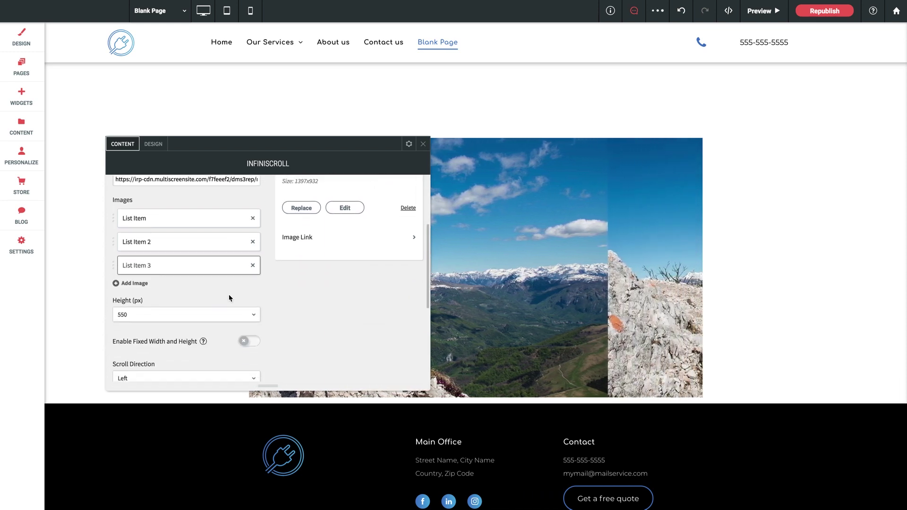
scroll(229, 295, "up", 1)
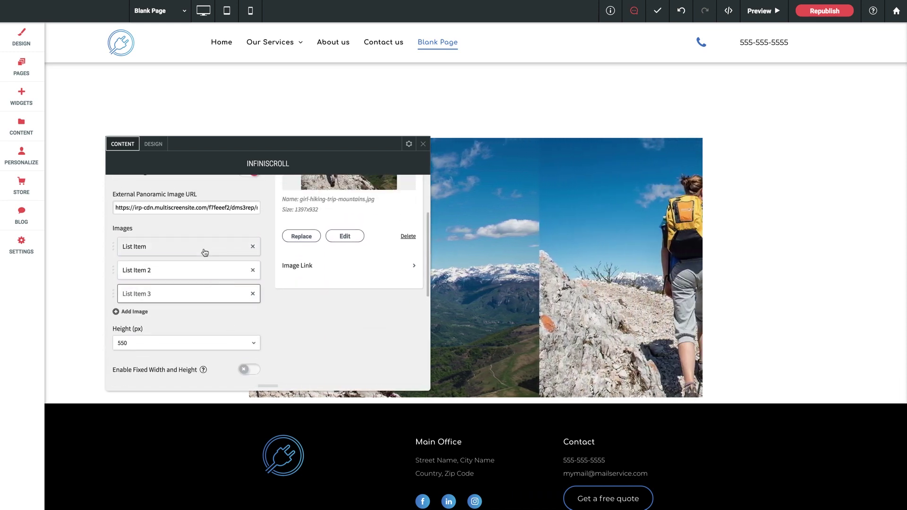
Step: Click through List Items 2 and 3, then the first and third images in the Images list
left_click(205, 272)
left_click(207, 294)
scroll(210, 293, "up", 3)
scroll(215, 294, "down", 2)
scroll(216, 295, "up", 1)
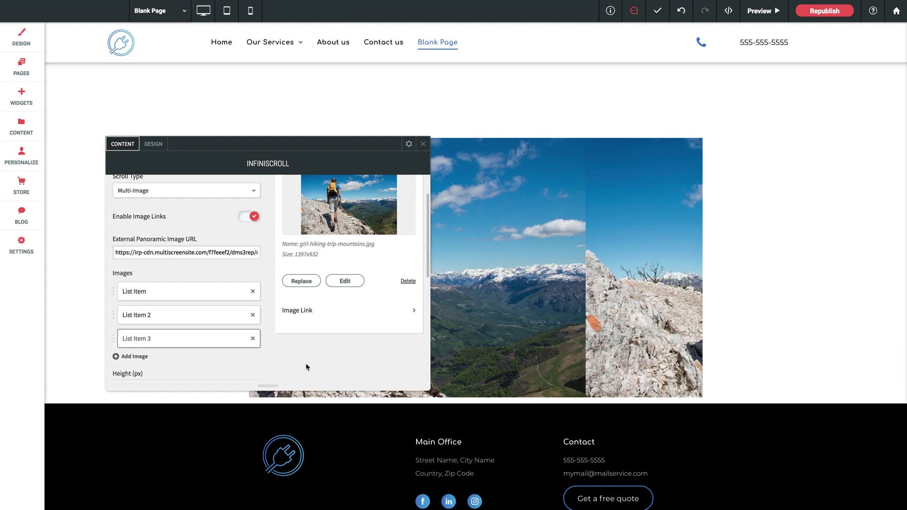
scroll(306, 367, "down", 2)
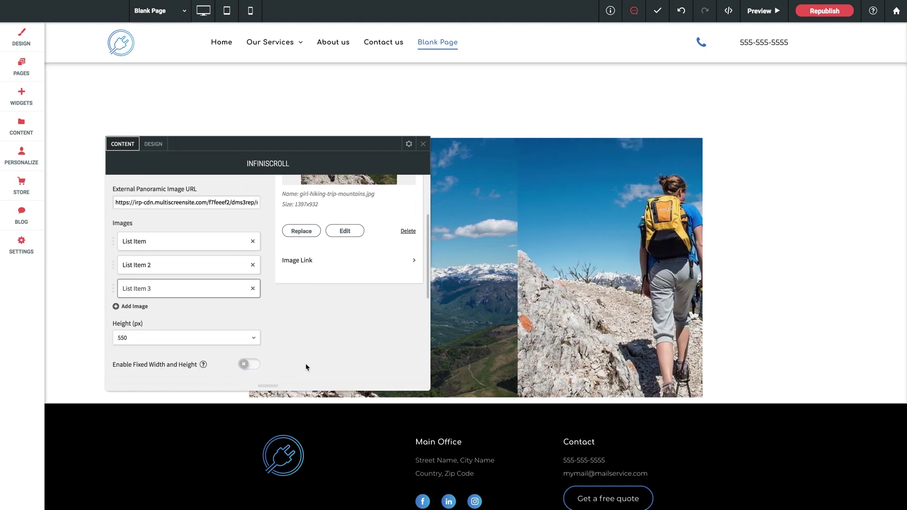
left_click(165, 248)
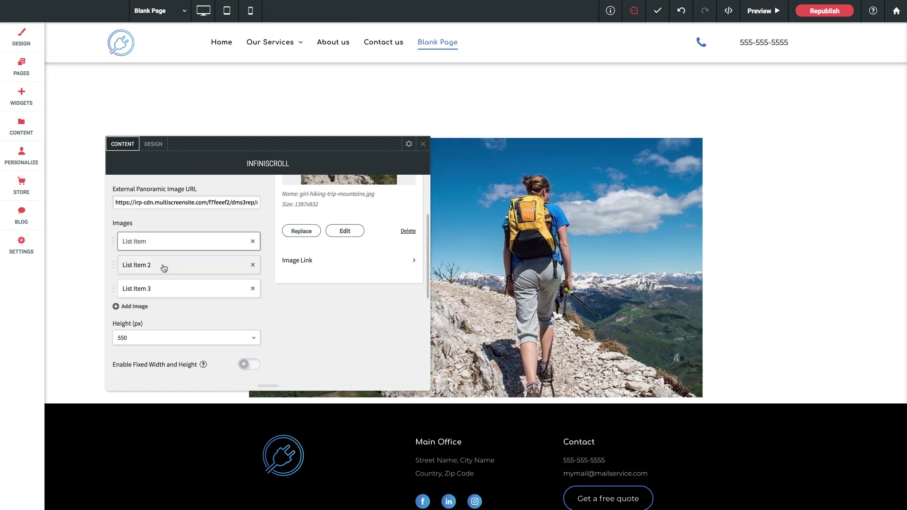
left_click(163, 288)
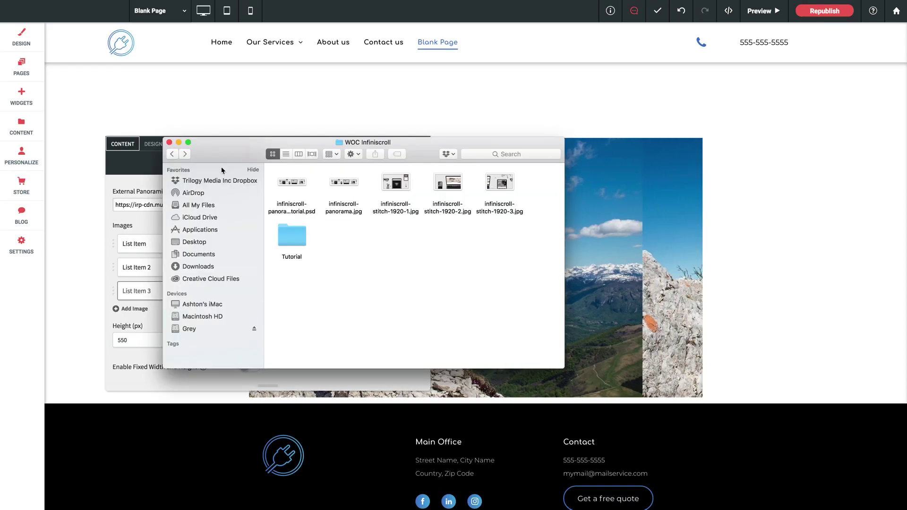
left_click_drag(231, 151, 274, 167)
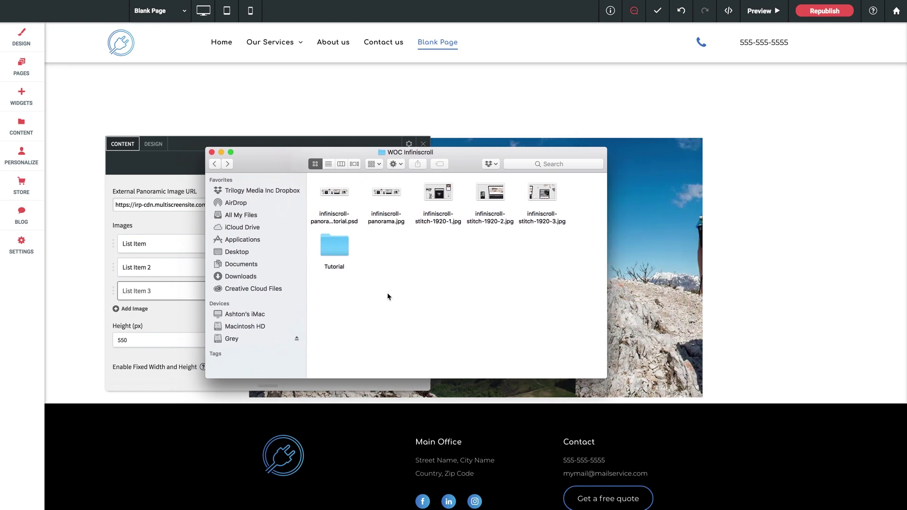
left_click(385, 193)
key("space")
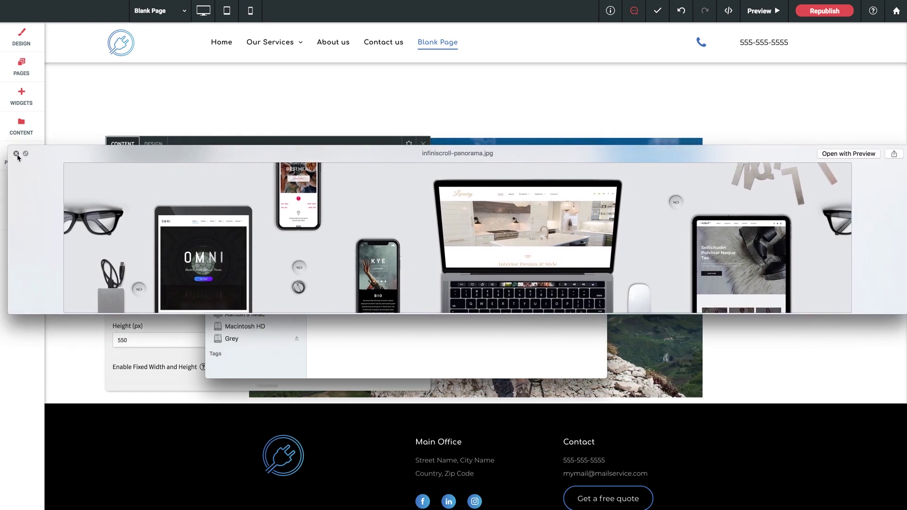
left_click(16, 153)
key("Right")
key("Right")
key("Right")
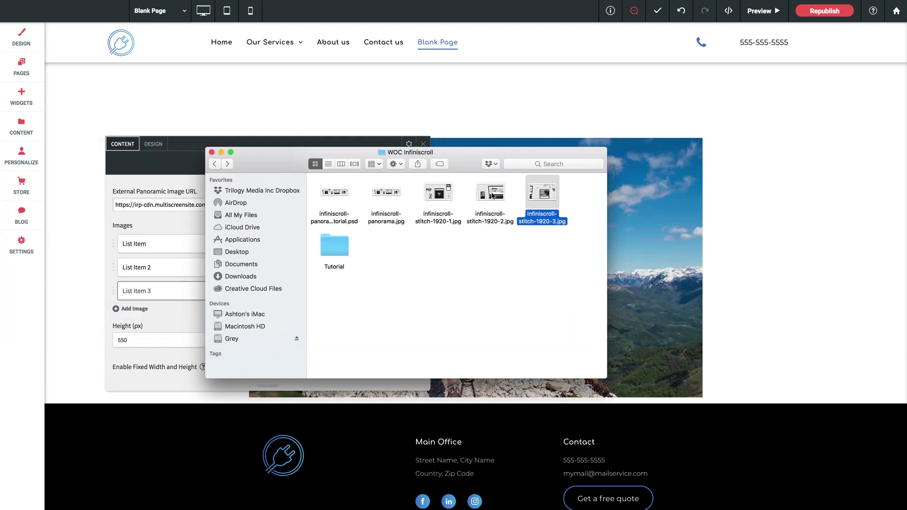
left_click(436, 198)
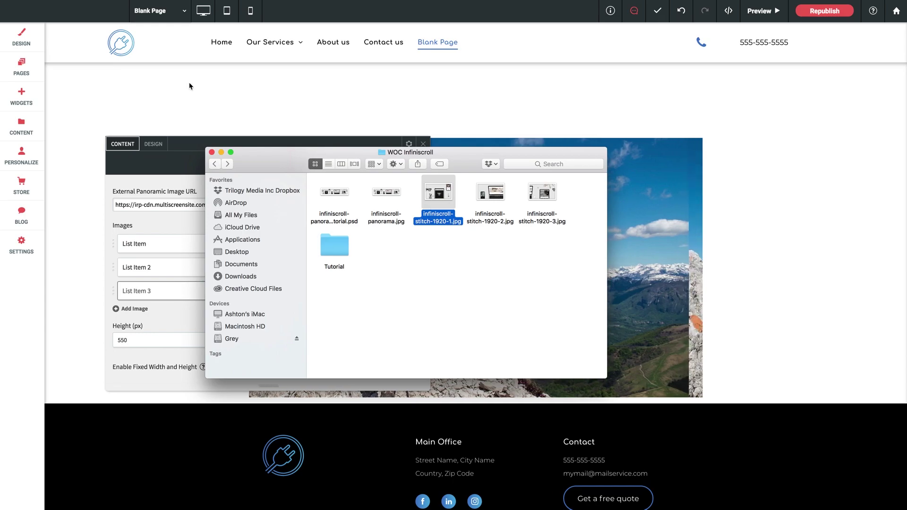
key("space")
key("Escape")
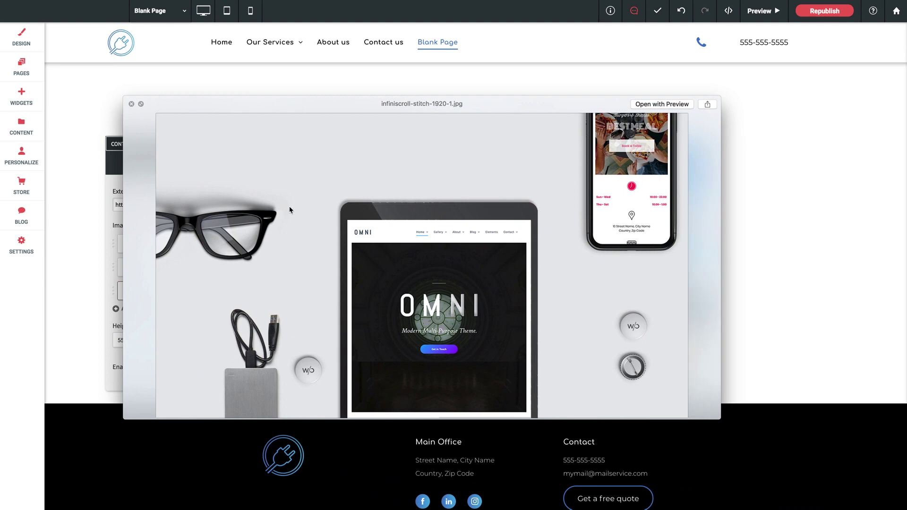
key("space")
left_click(455, 270)
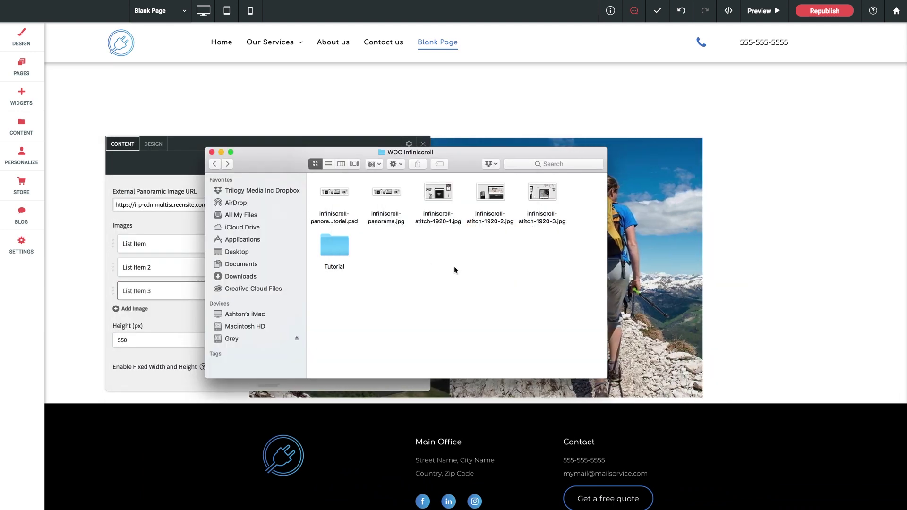
left_click(430, 223)
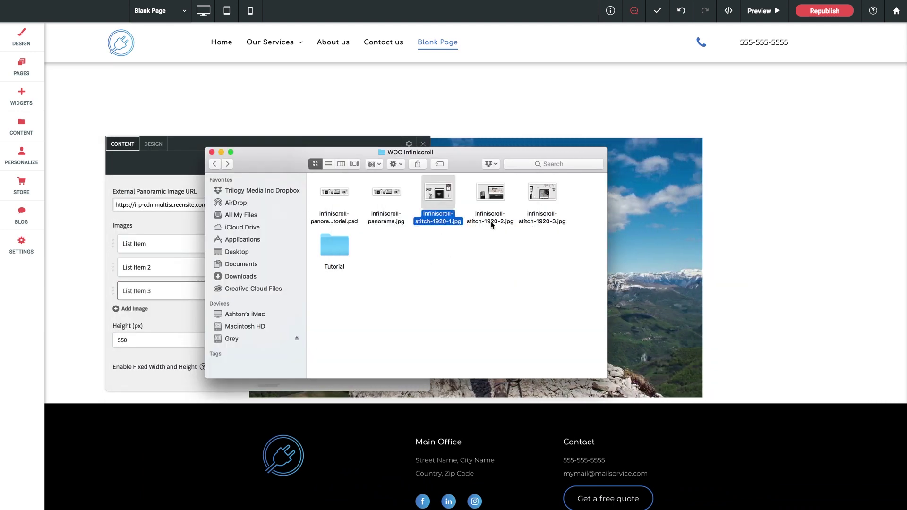
left_click(492, 225)
left_click(535, 223)
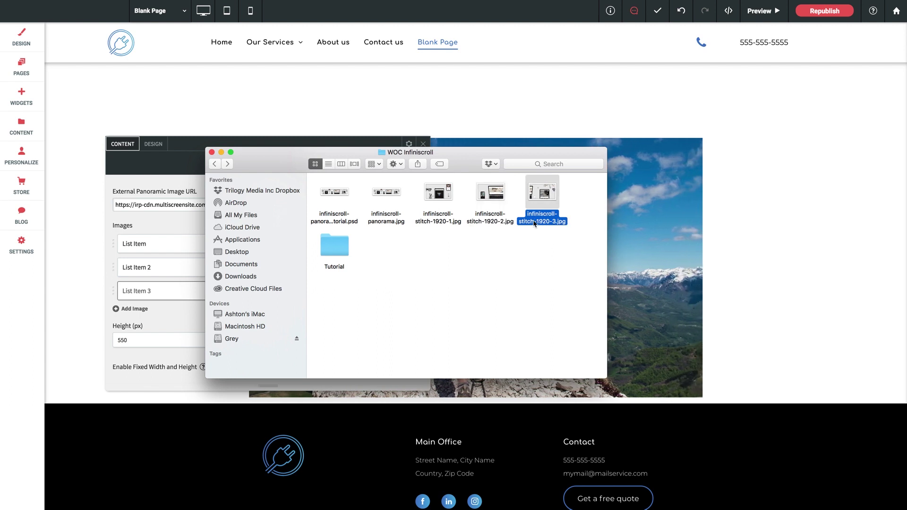
left_click(528, 253)
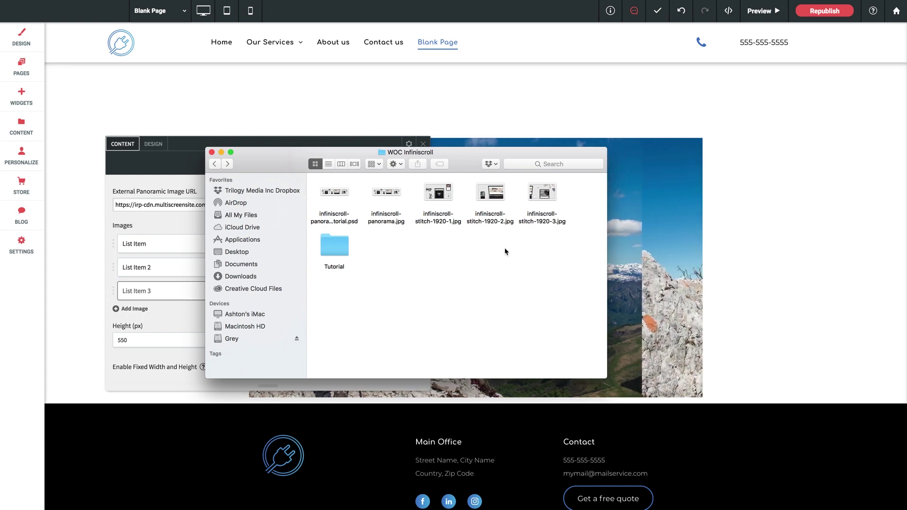
Step: Quick Look infiniscroll-panorama.jpg, reposition the preview, then close it
left_click(386, 193)
key("space")
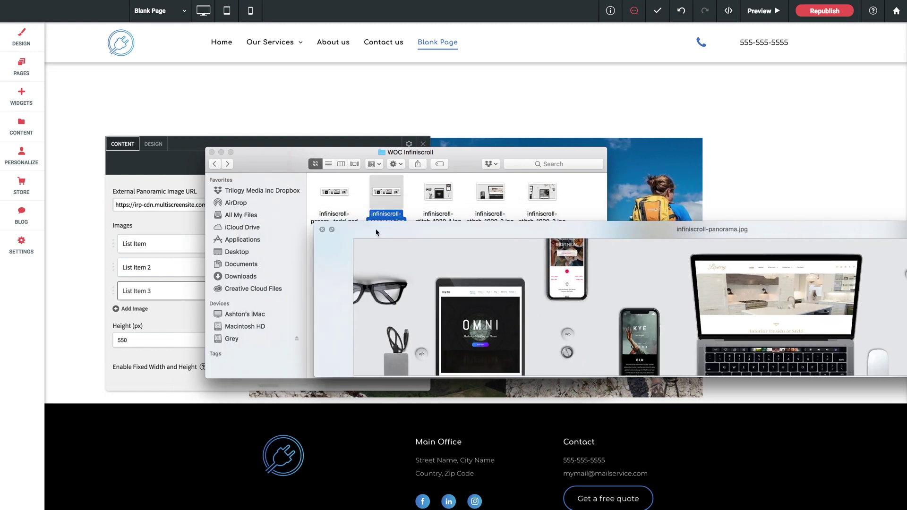
left_click_drag(378, 228, 127, 154)
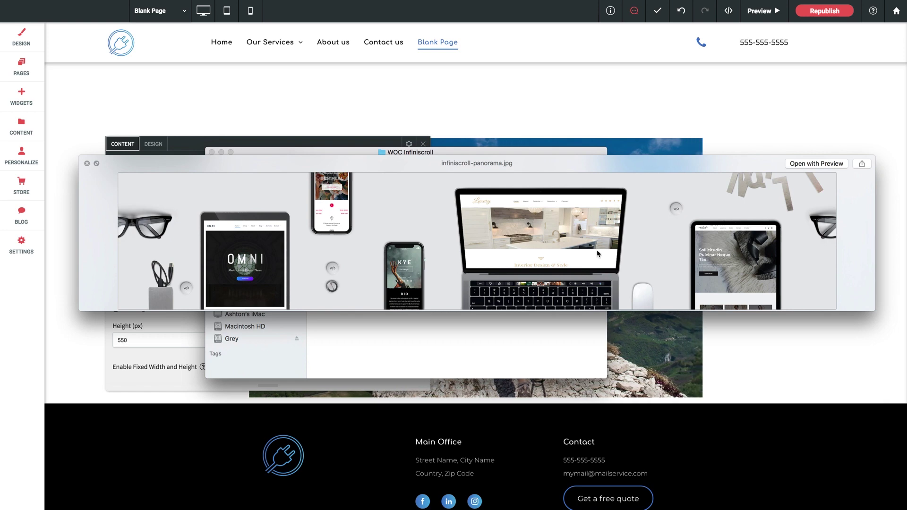
left_click_drag(819, 171, 819, 174)
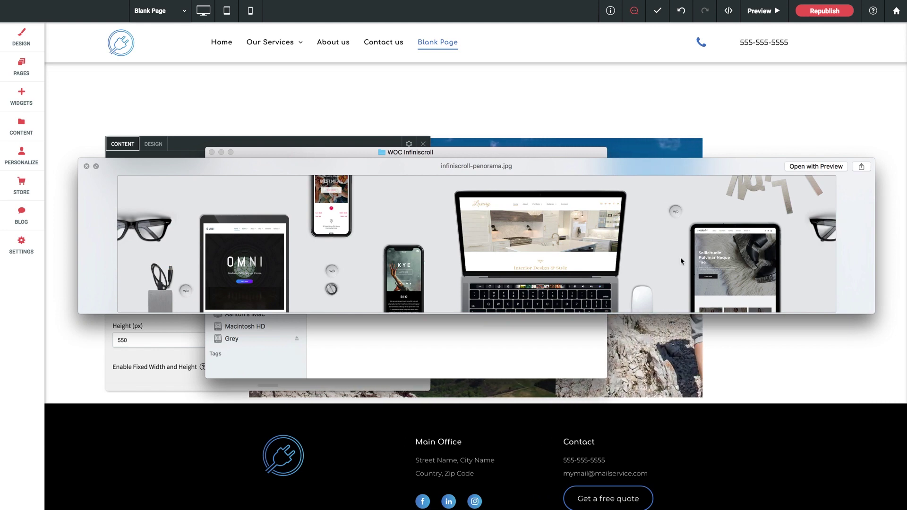
left_click(87, 166)
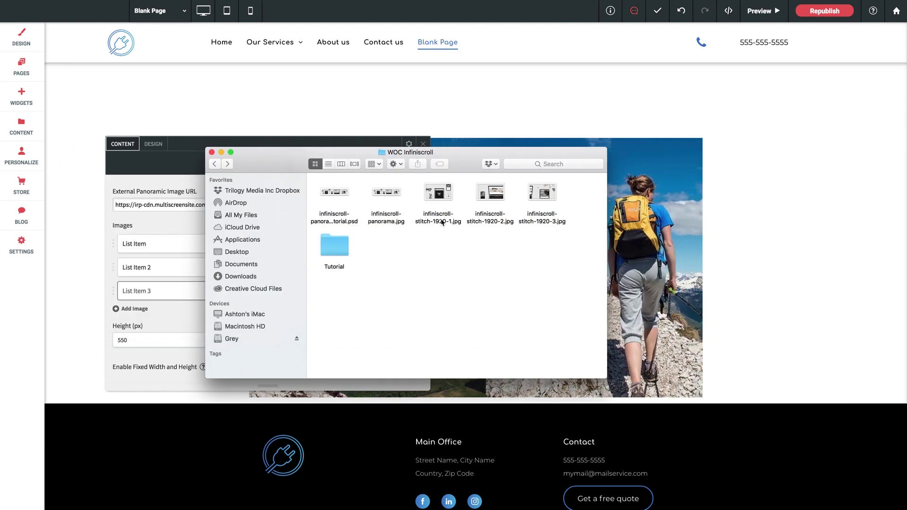
Step: Select the three infiniscroll-stitch-1920 images in turn, then close the WOC Infiniscroll folder window
left_click(438, 215)
left_click(485, 200)
left_click(538, 197)
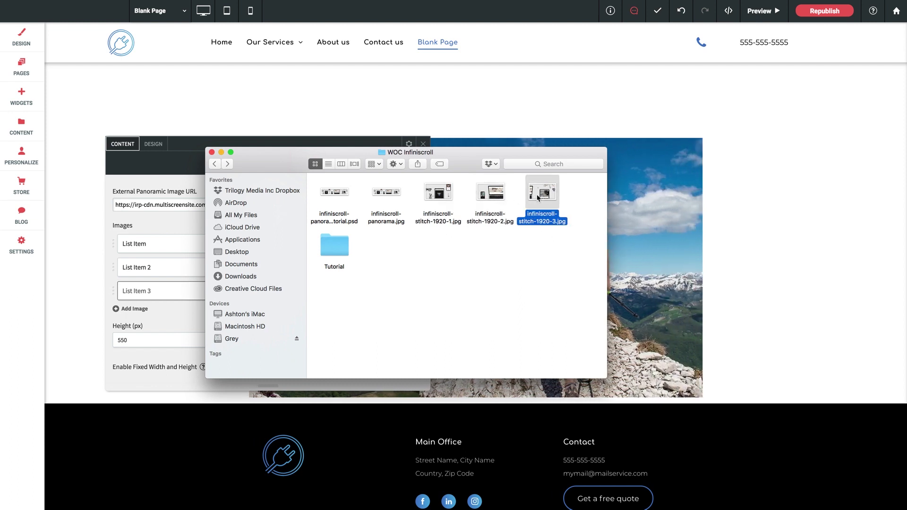
left_click(491, 198)
left_click(441, 197)
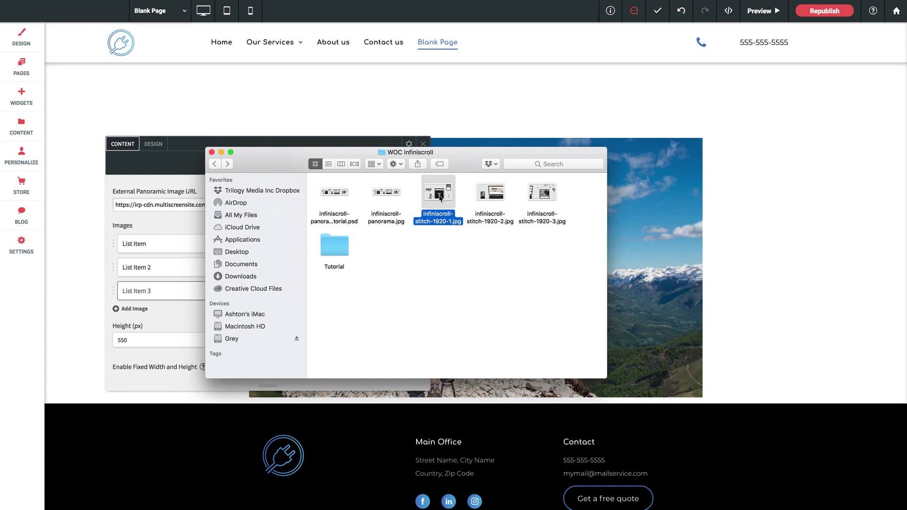
left_click(211, 152)
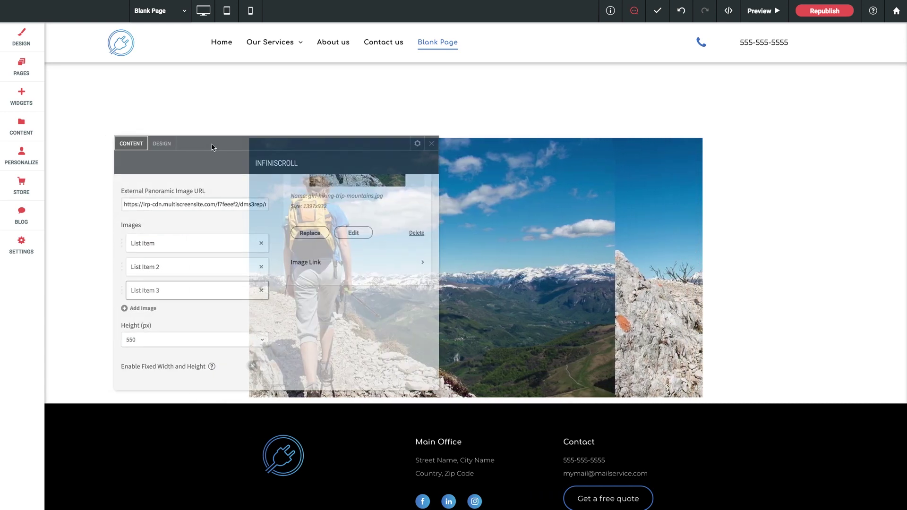
Step: Review the Design tab caption styles: 1832px panel width, no background colour, Montserrat 16 fonts
left_click(162, 144)
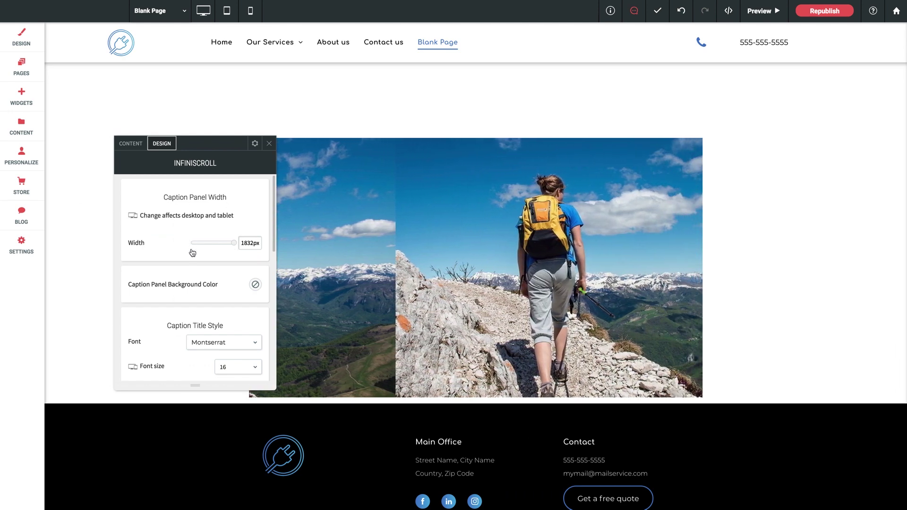
scroll(161, 261, "down", 1)
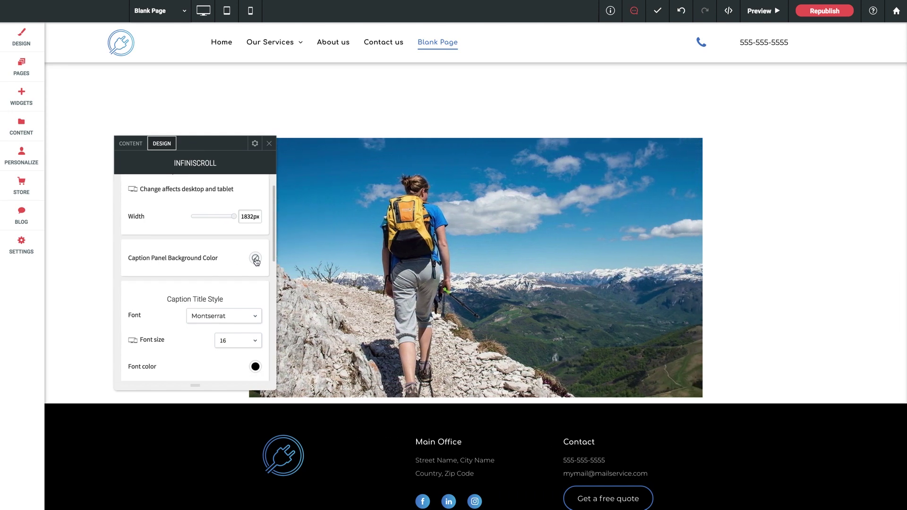
left_click(255, 258)
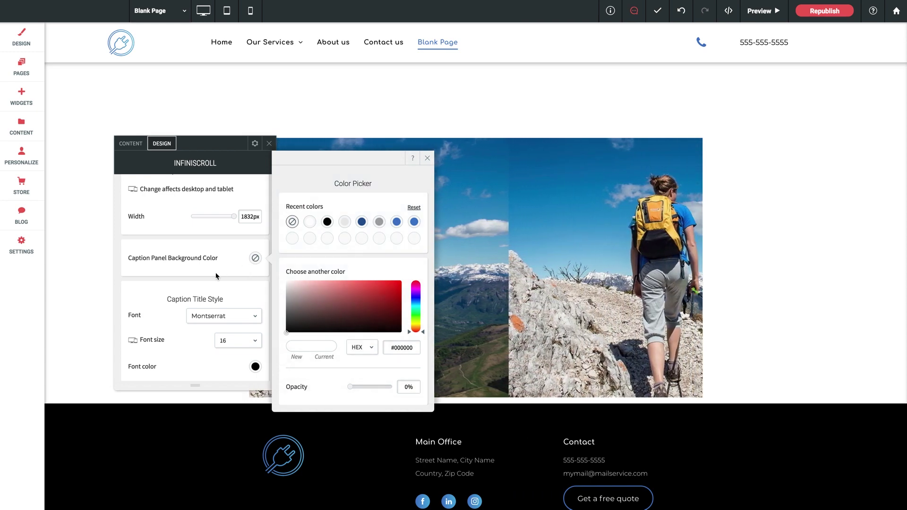
left_click(427, 160)
scroll(181, 271, "down", 2)
scroll(173, 283, "down", 5)
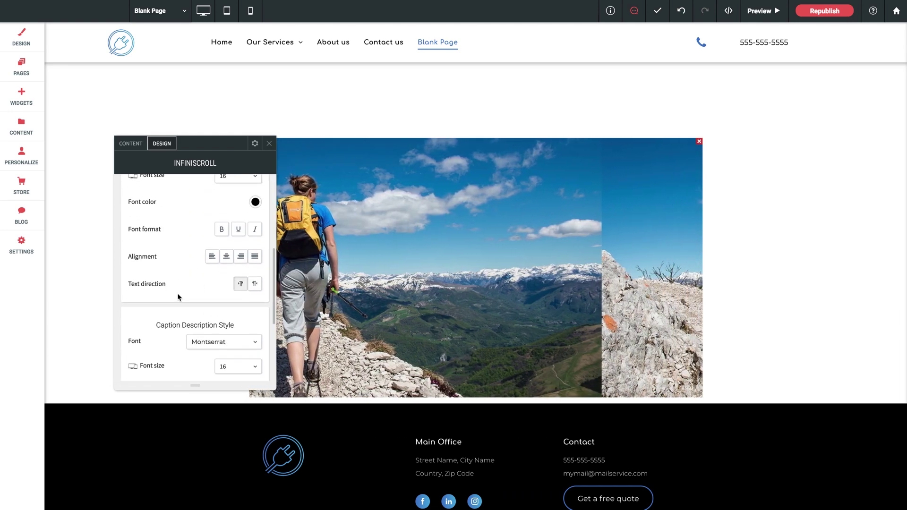
scroll(174, 283, "down", 1)
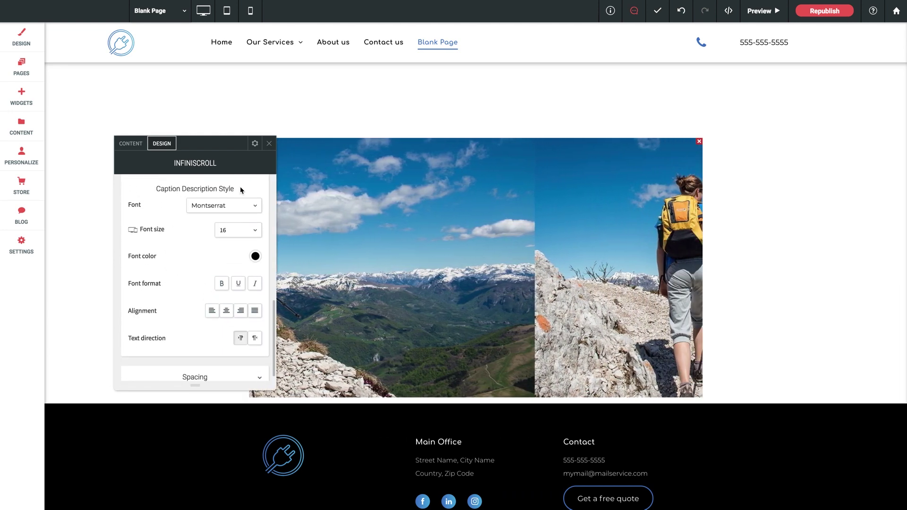
scroll(186, 285, "down", 1)
scroll(186, 286, "up", 5)
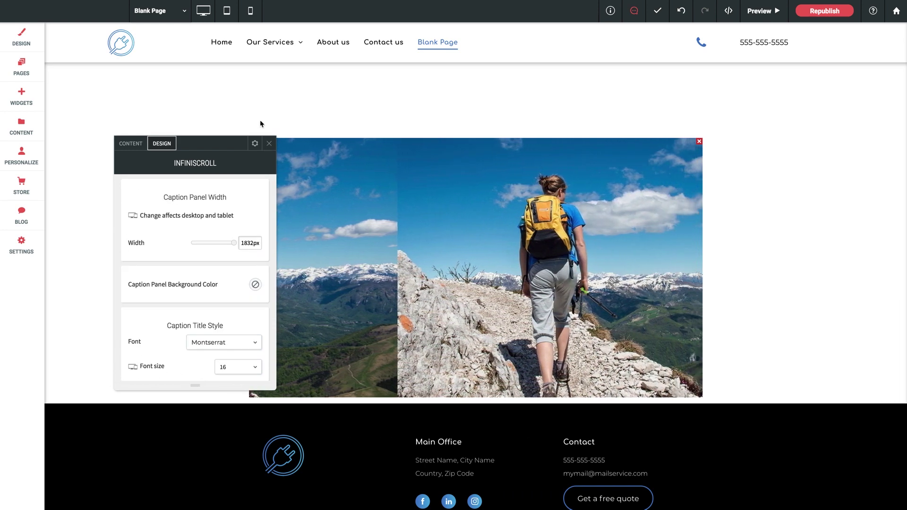
Step: Close the Infiniscroll settings panel to reveal the hiker-image slider on the Blank Page
left_click(255, 114)
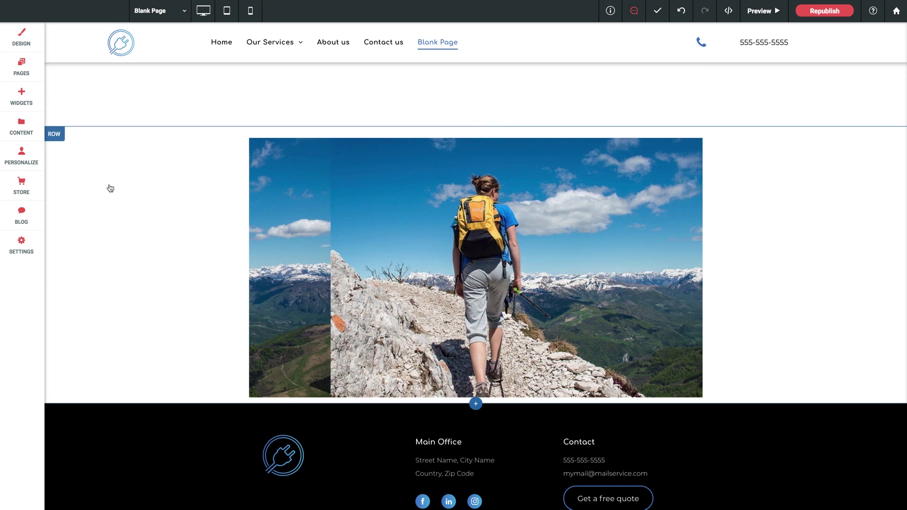